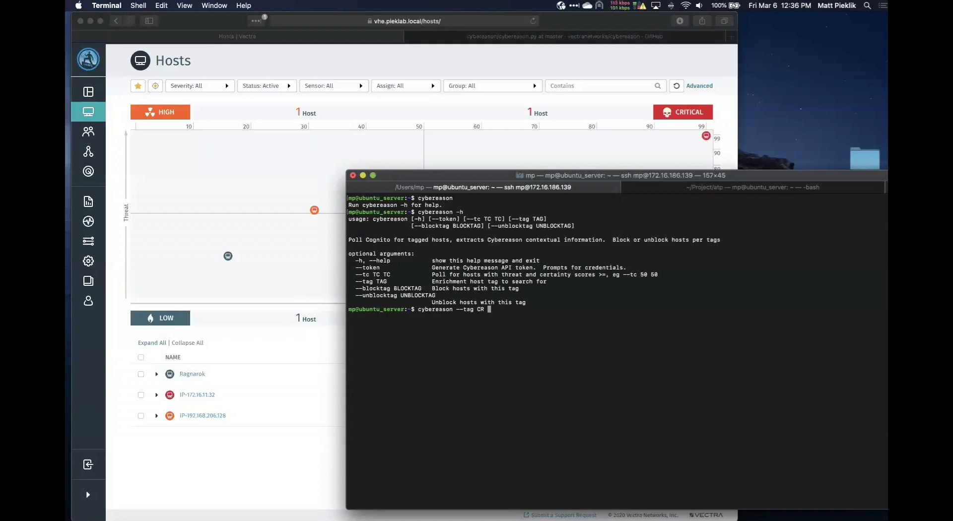
- Switch to the Vectra hosts page in Safari and expand the details of the host Ragnarok
left_click(258, 476)
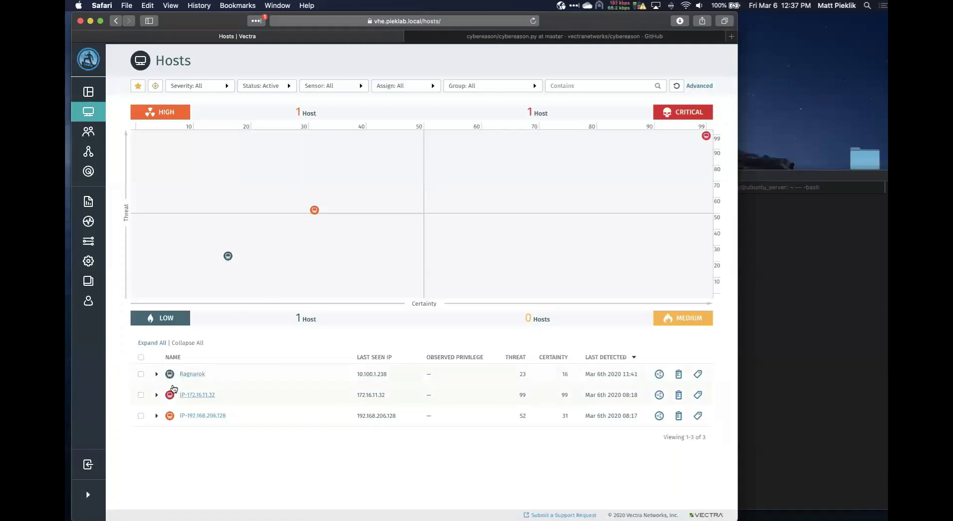
left_click(158, 375)
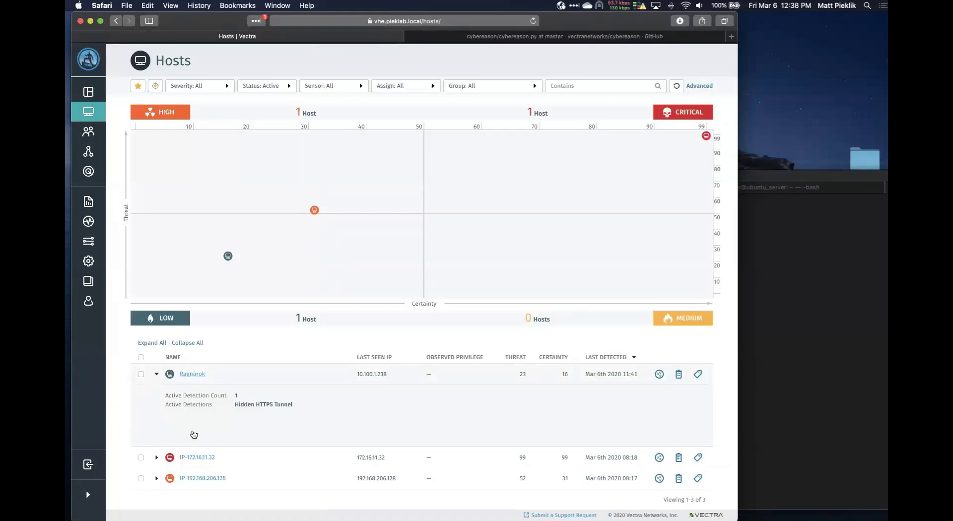
- Add the tag CR to the host IP-192.168.206.128 and open its host page to view its tags
scroll(194, 435, "down", 1)
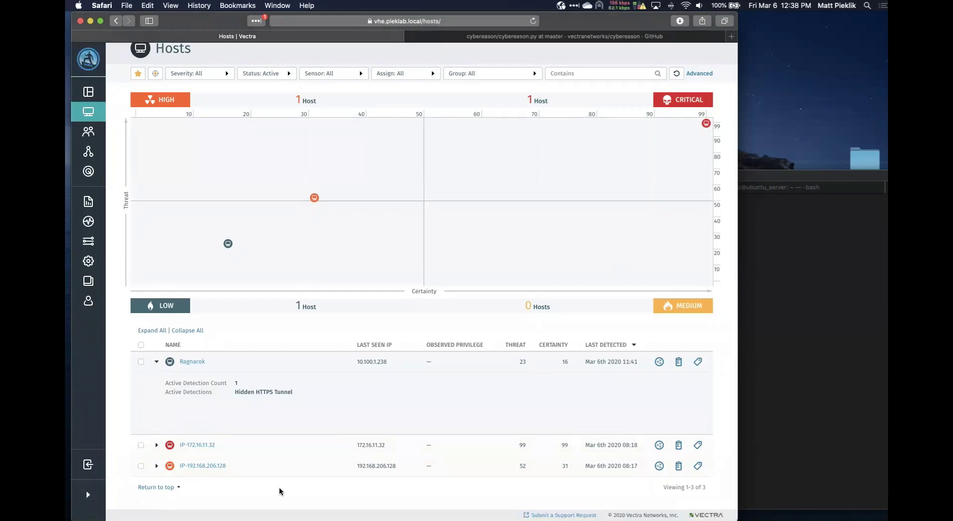
left_click(698, 467)
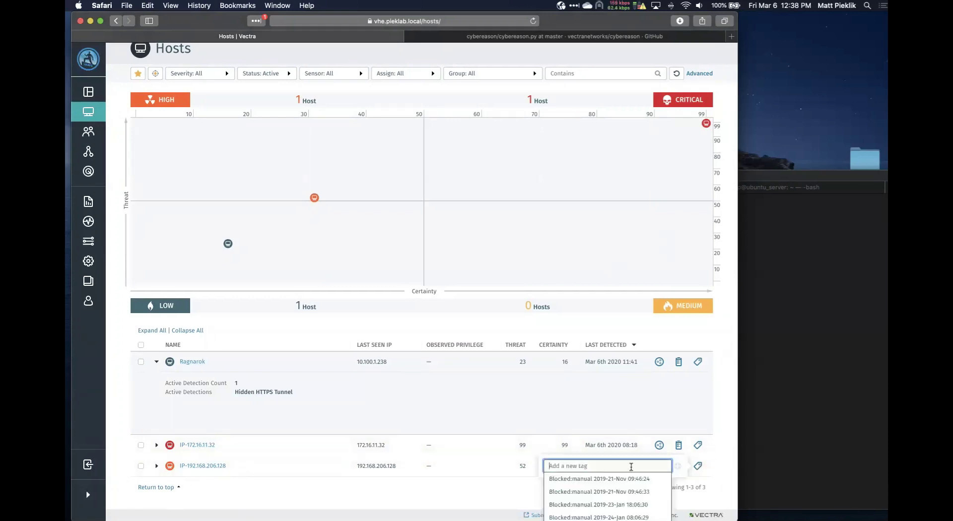
type("test")
key("Return")
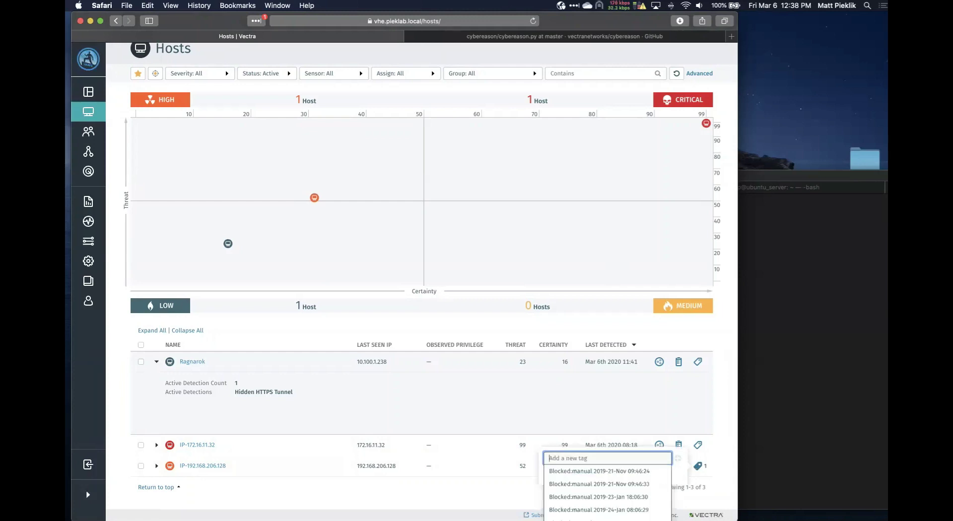
left_click(191, 466)
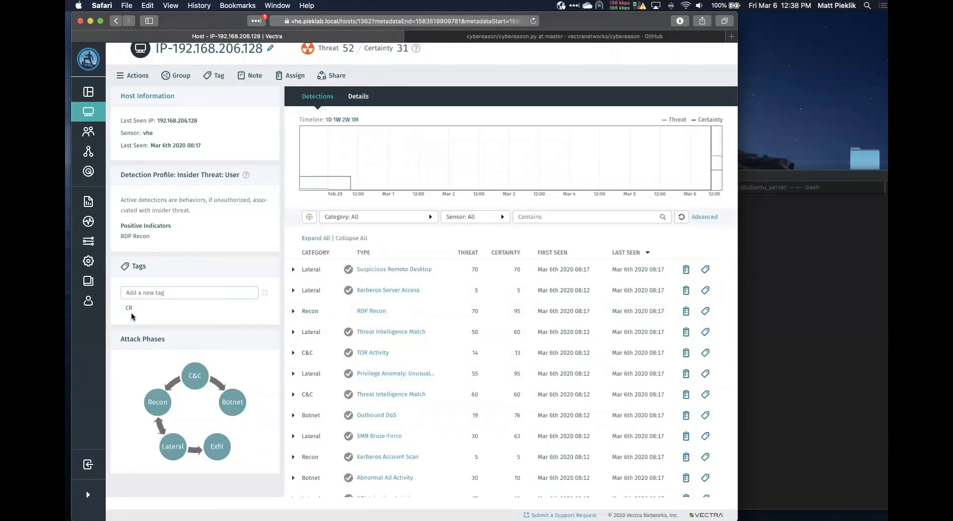
mouse_move(132, 309)
- Switch to the Terminal and run the prepared command cybereason --tag CR
left_click(862, 261)
left_click_drag(459, 309, 488, 310)
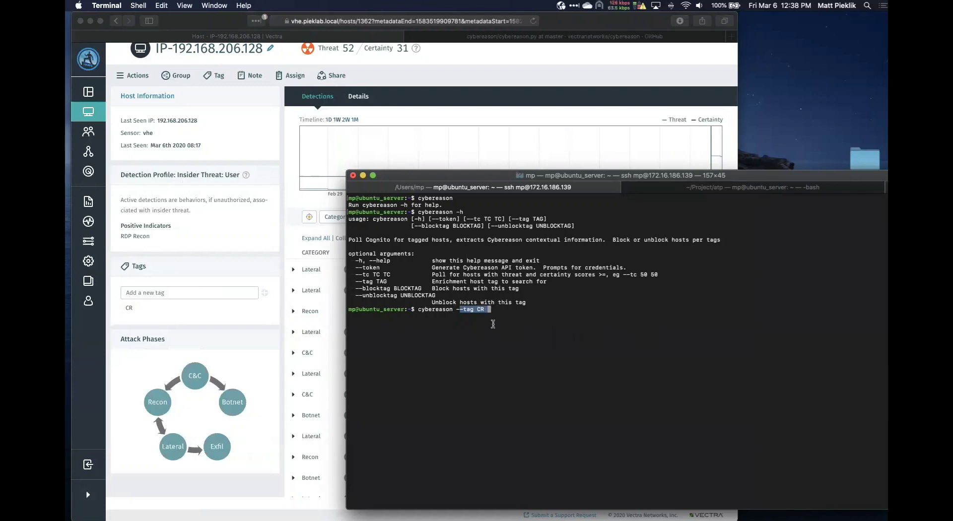
left_click(501, 311)
key("Return")
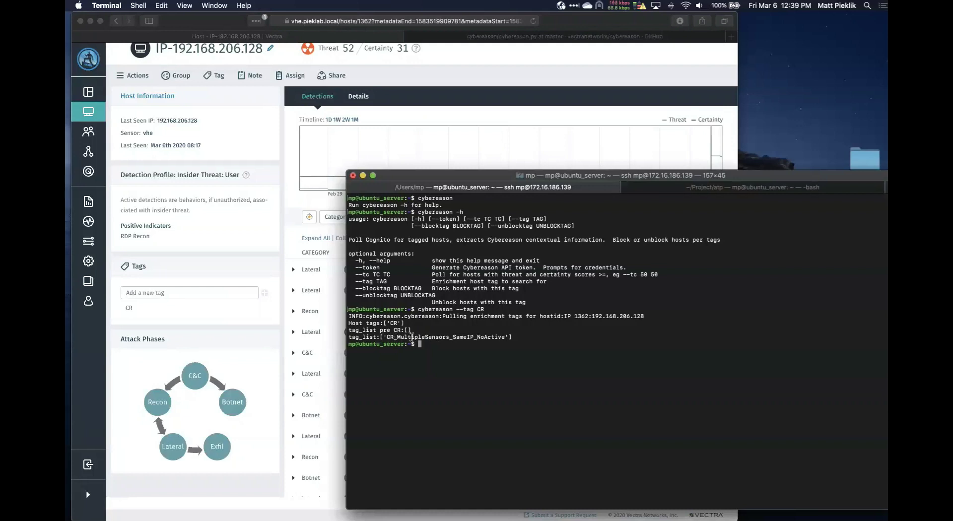
- Examine the tag list in the command output, then switch to Safari and reload the host page to check its tags
left_click_drag(395, 338, 450, 338)
left_click(237, 279)
right_click(251, 232)
left_click(256, 248)
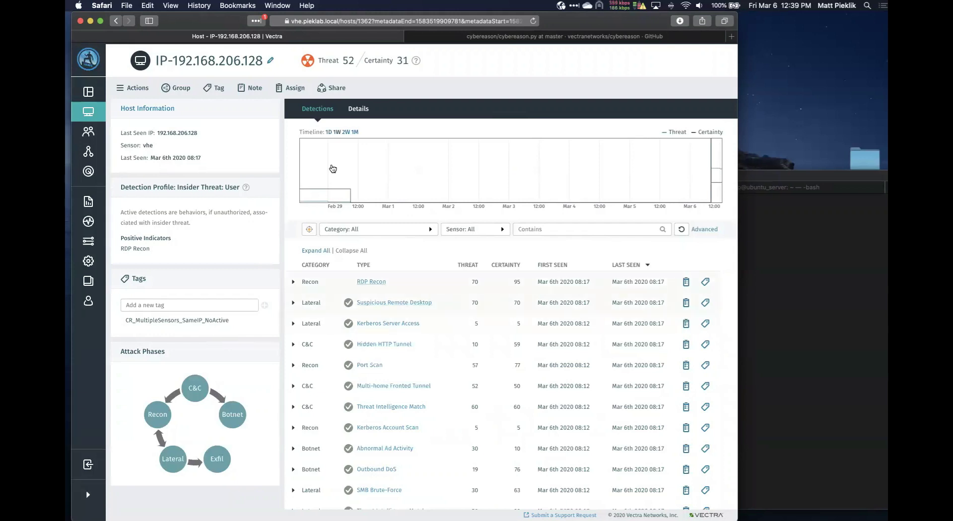
- Switch to the Terminal and extend the previous command to cybereason --tag CR --tc 50 50
left_click(795, 242)
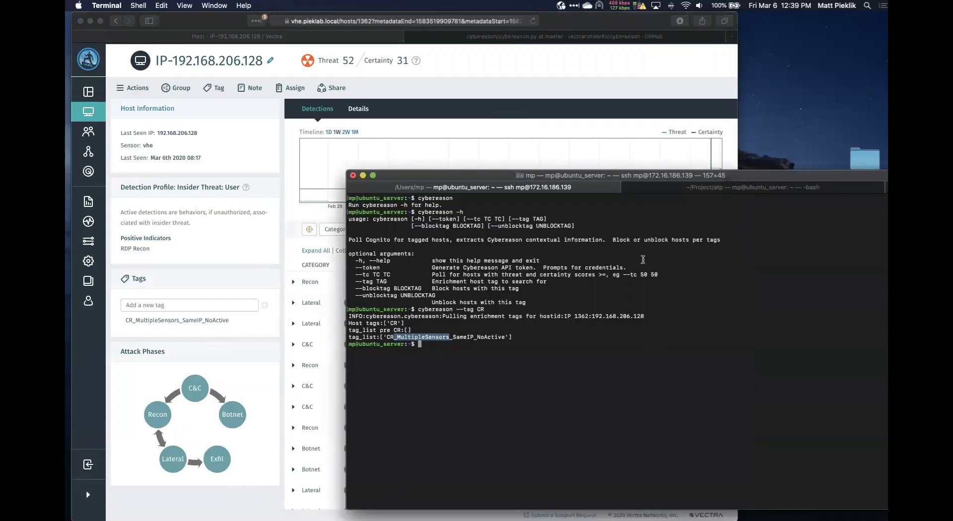
key("Up")
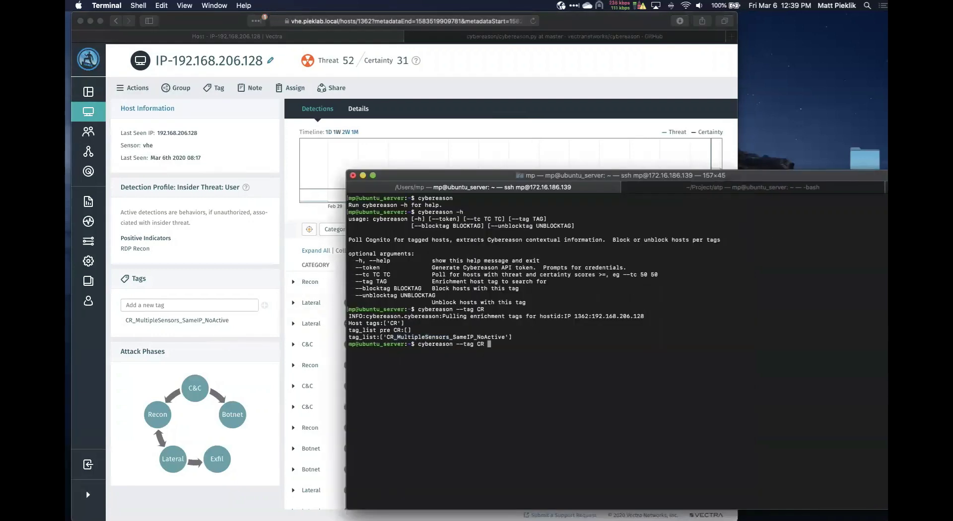
type("--tc 50 50")
- Switch to Safari and open the hosts list to compare the hosts' threat and certainty scores
left_click(493, 74)
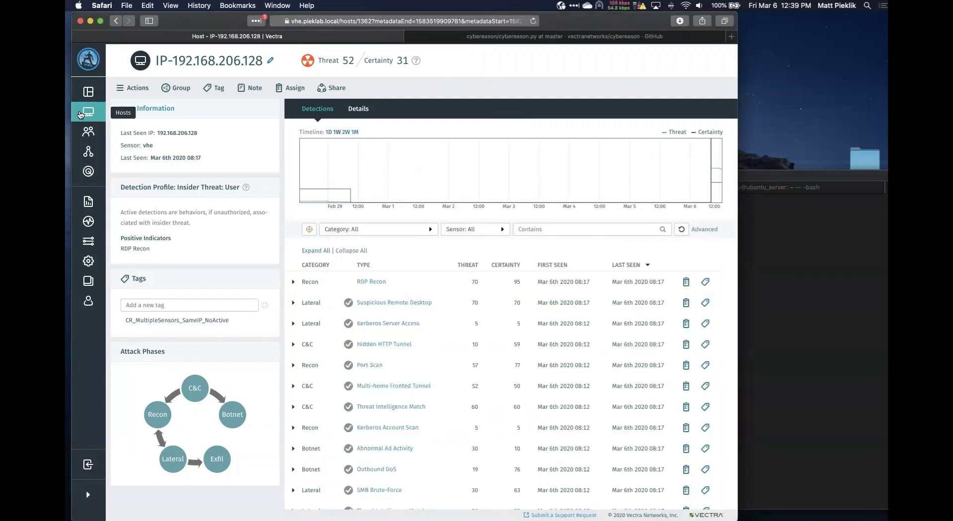
left_click(79, 114)
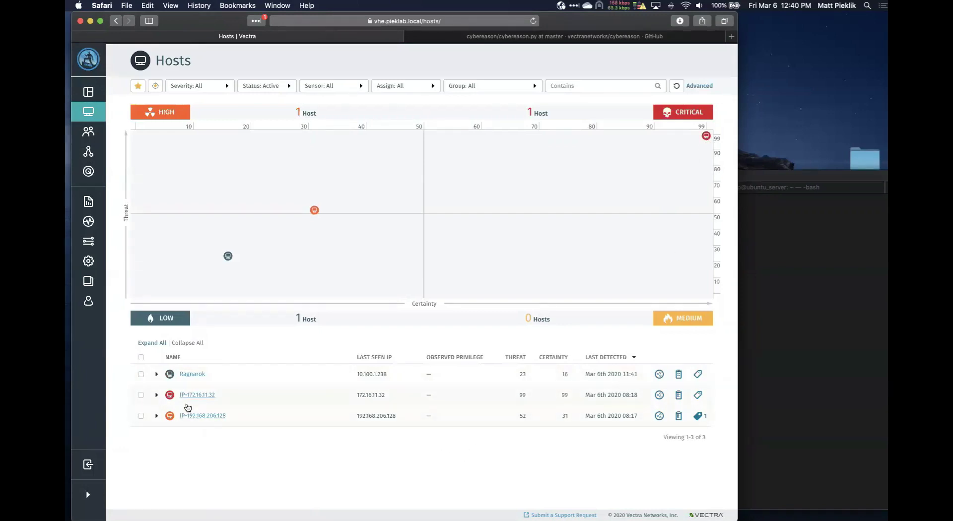
- Switch to the Terminal and run cybereason --tag CR --tc 50 50
left_click(764, 180)
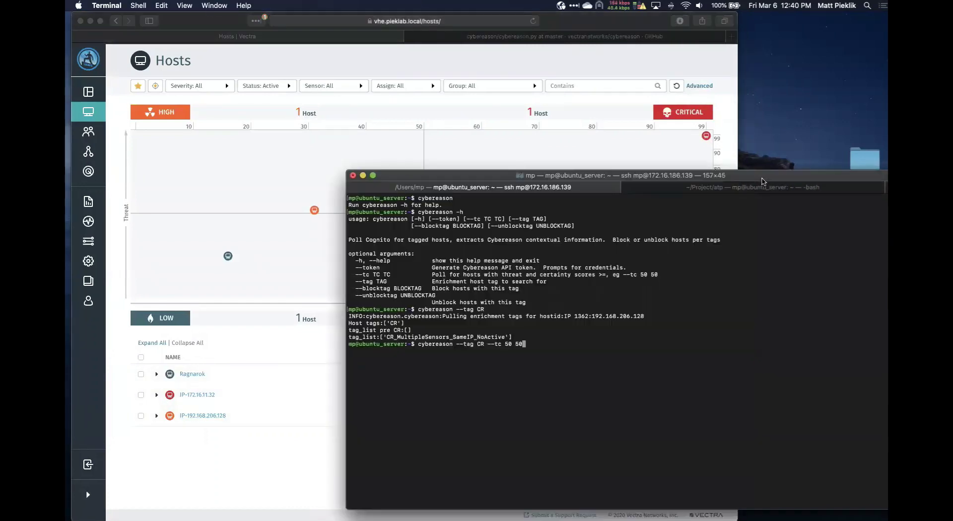
left_click_drag(498, 346, 524, 345)
key("Return")
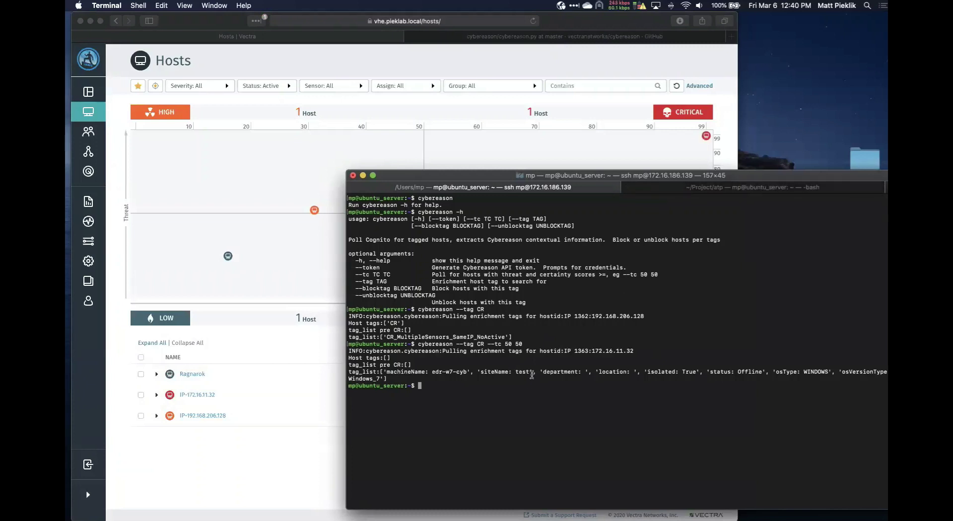
- Switch to Safari, open the critical host IP-172.16.11.32 and look through its tags
left_click(708, 141)
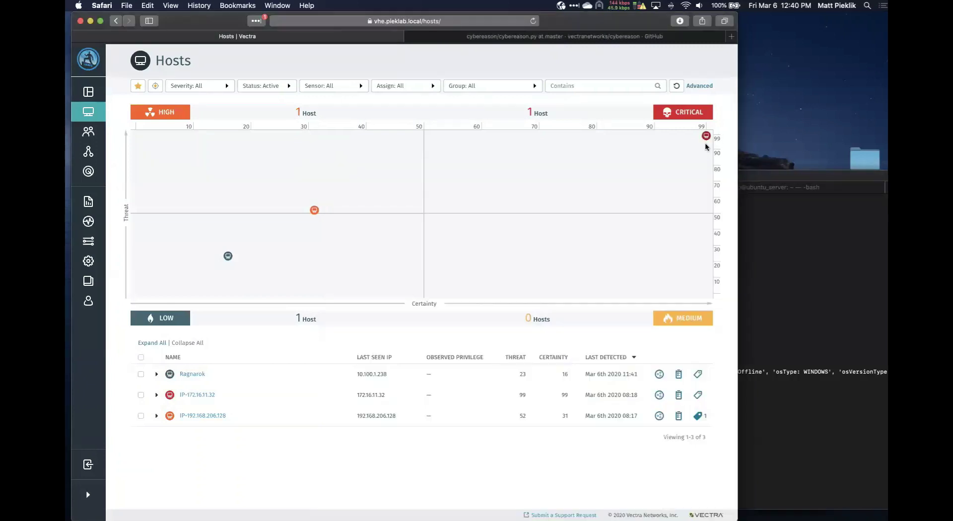
mouse_move(706, 139)
left_click(563, 144)
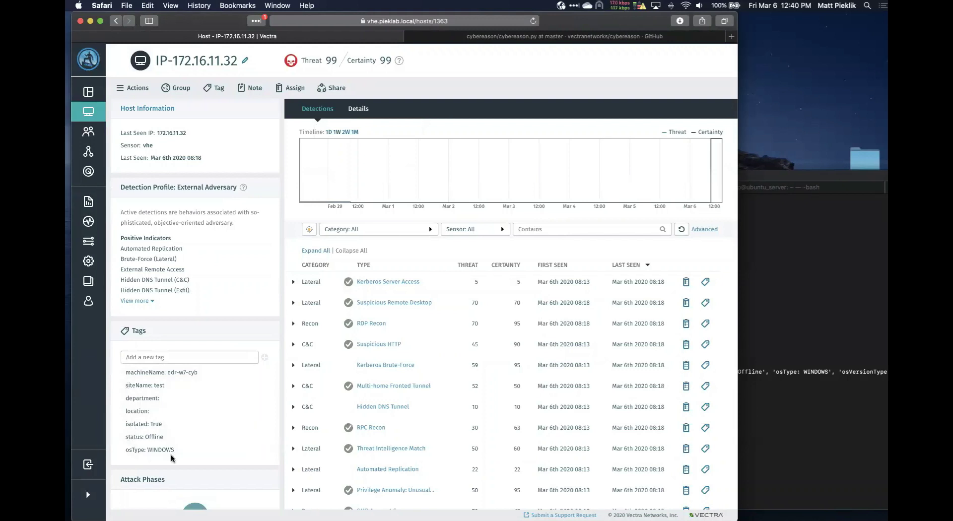
scroll(210, 419, "down", 5)
scroll(210, 419, "up", 5)
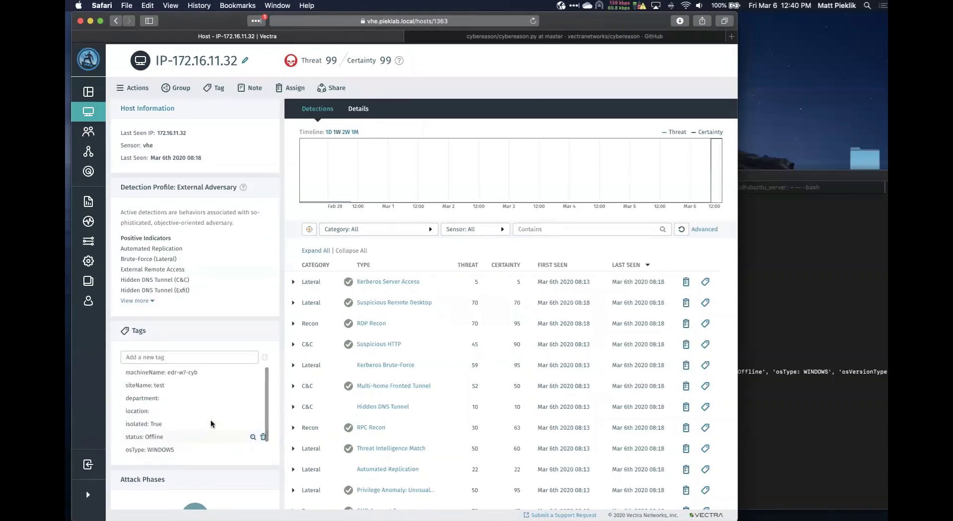
- Add the tag block to the host IP-172.16.11.32
left_click(213, 355)
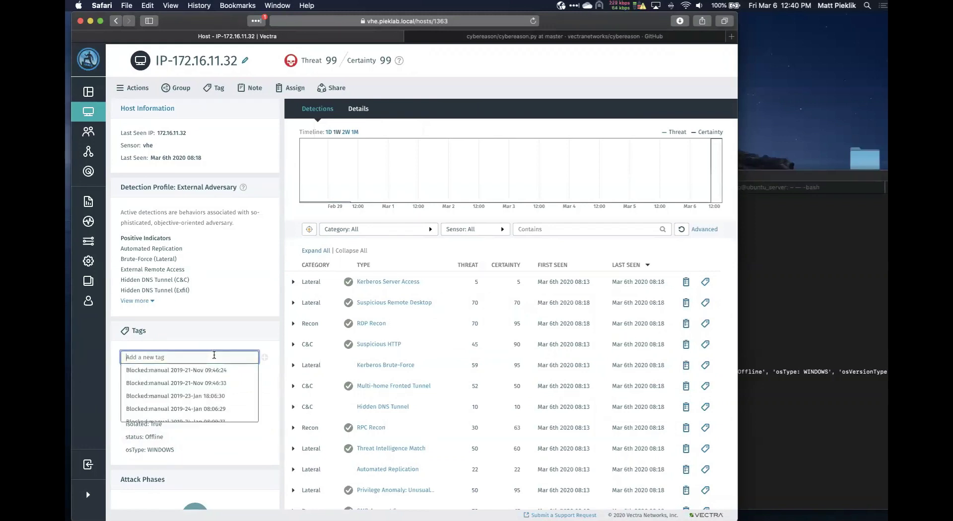
type("block")
left_click(171, 339)
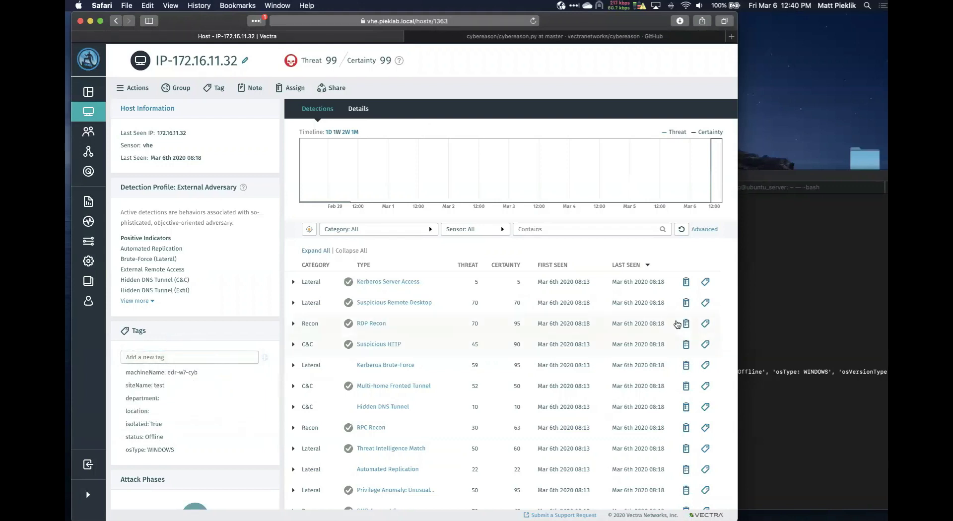
- Switch to the Terminal and extend the last command with --blocktag block --unblocktag unblock
left_click(763, 253)
key("Up")
type("--")
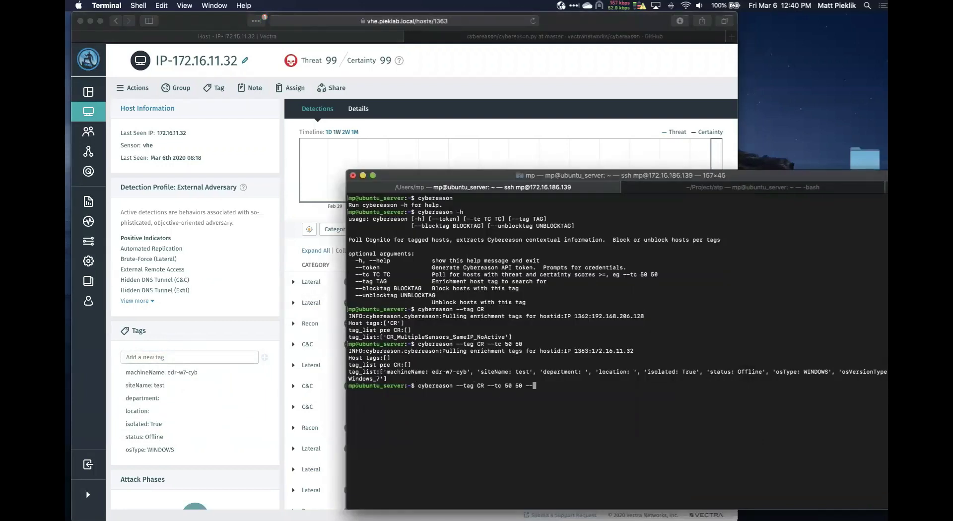
type("blocktag block --unblocktab")
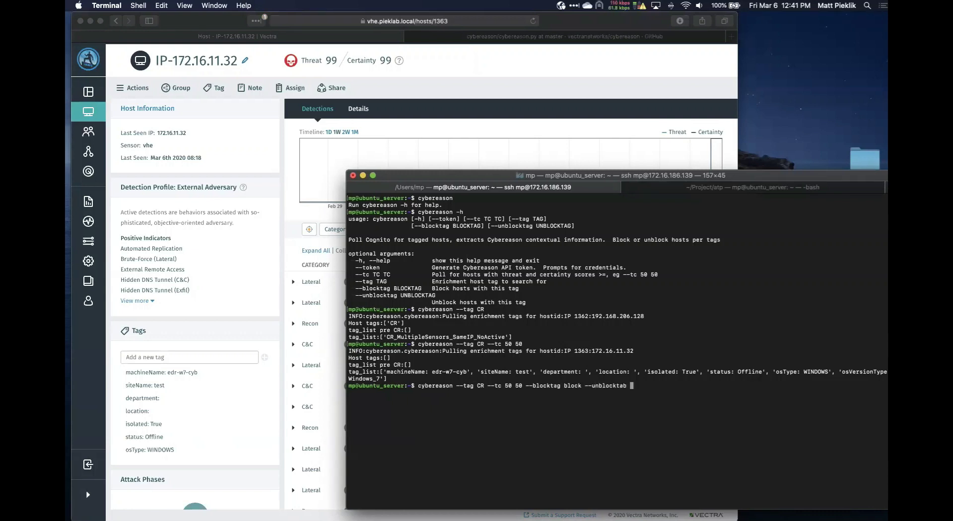
key("BackSpace")
key("BackSpace")
type("g unblock")
left_click_drag(418, 386, 657, 385)
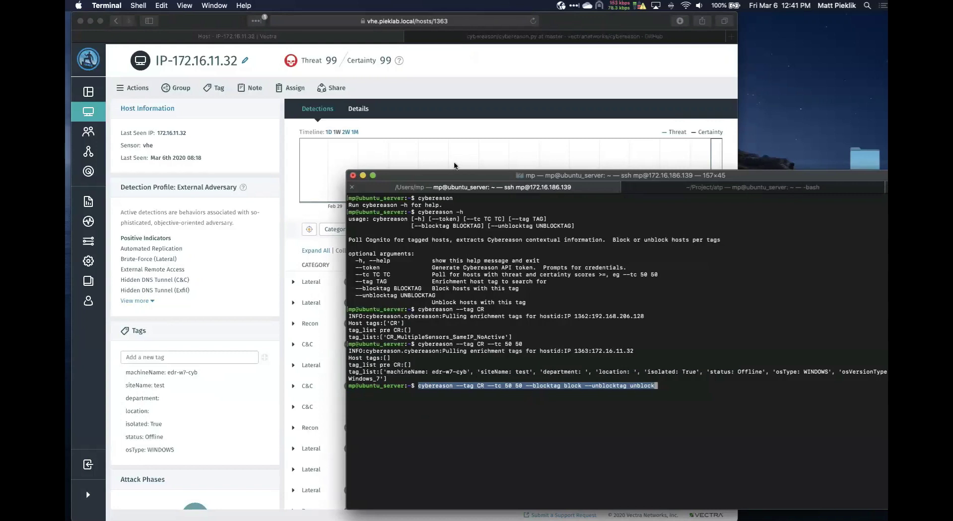
- Switch to Safari and check the host's tag list for the block tag
left_click(256, 235)
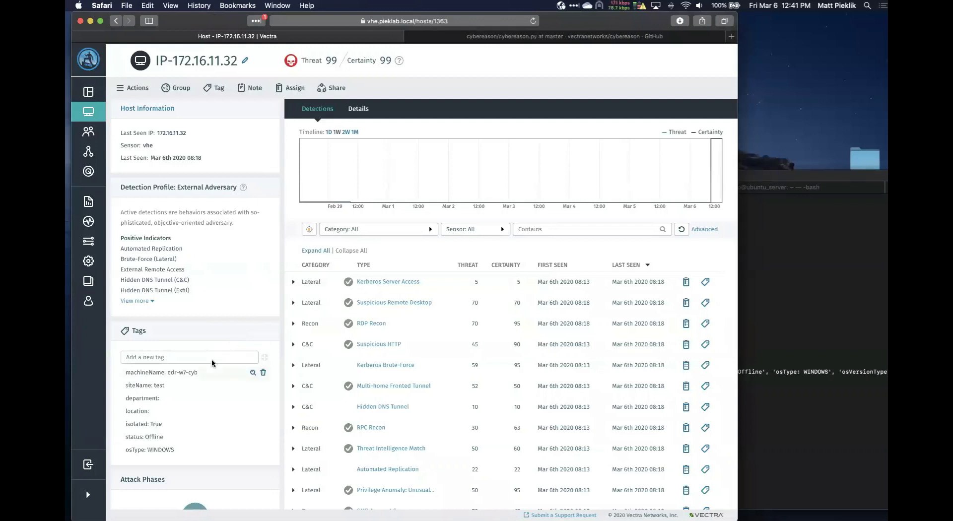
scroll(203, 377, "down", 2)
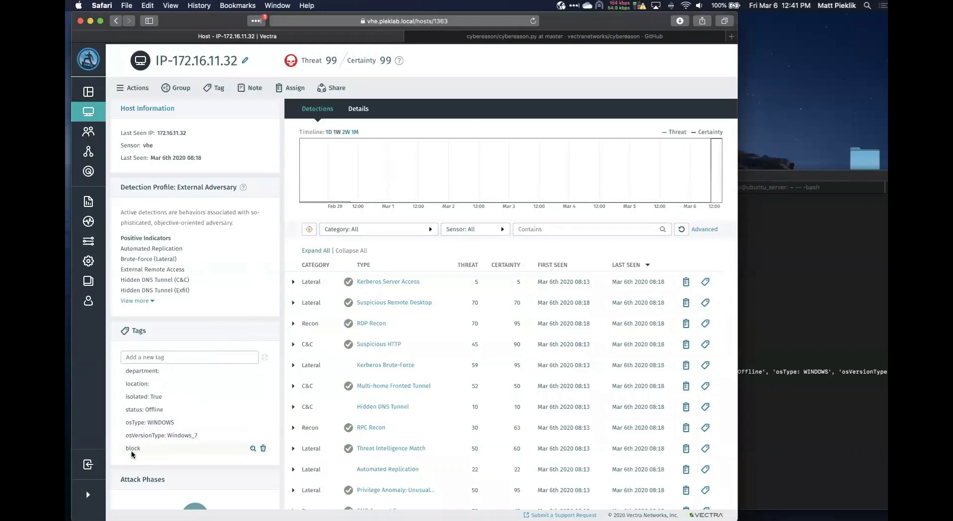
- Switch to the Terminal and run cybereason --tag CR --tc 50 50 --blocktag block --unblocktag unblock
left_click(773, 328)
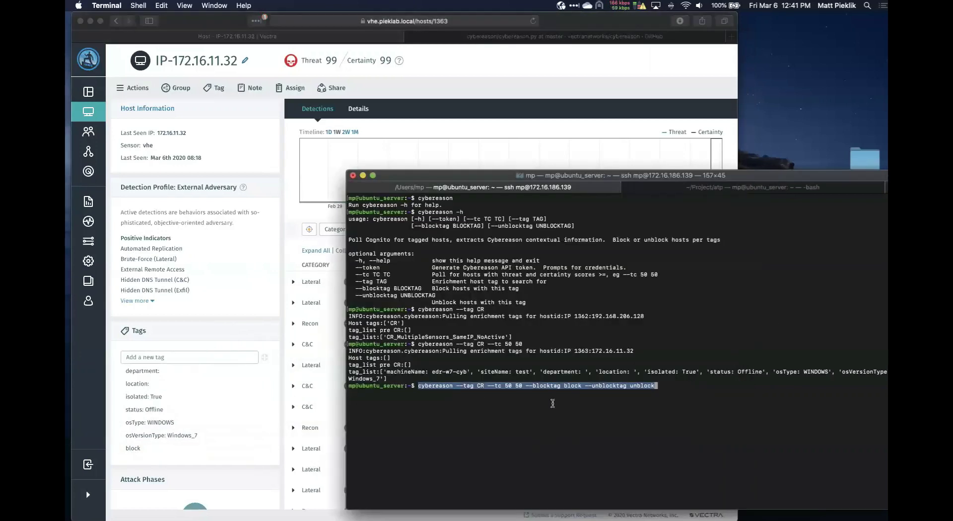
left_click(561, 390)
double_click(563, 387)
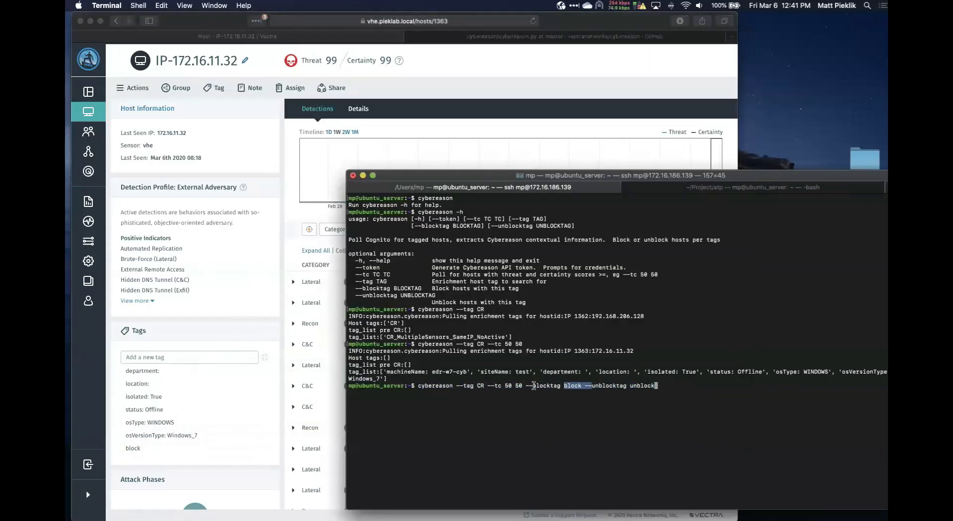
left_click_drag(533, 385, 561, 386)
left_click(699, 222)
key("Return")
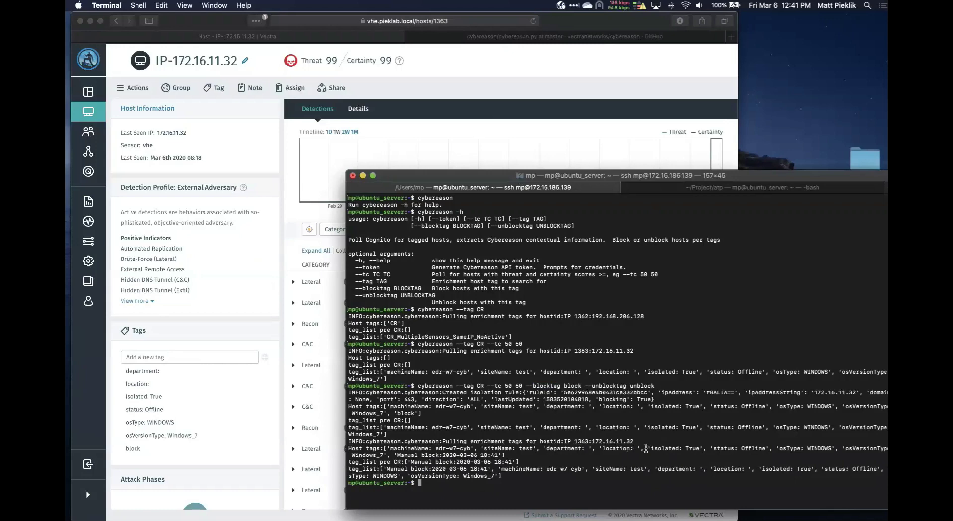
- Examine the isolation status in the output, then reload the host page in Safari and review its isolated and manual block tags
left_click_drag(646, 448, 709, 449)
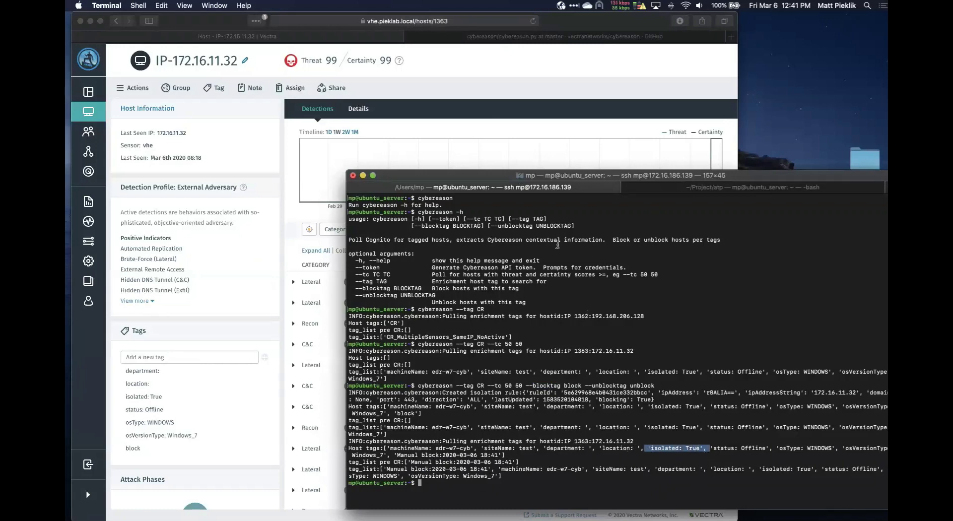
left_click(465, 133)
right_click(290, 204)
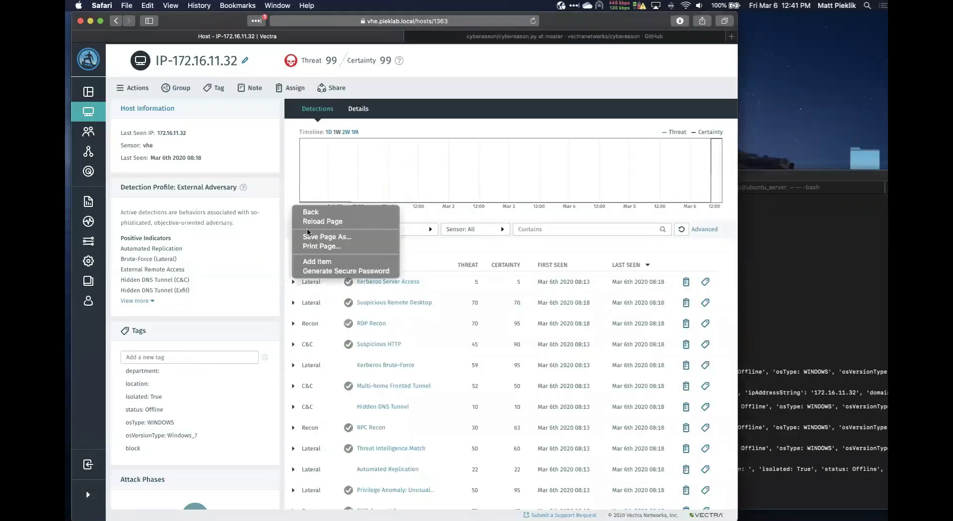
left_click(308, 223)
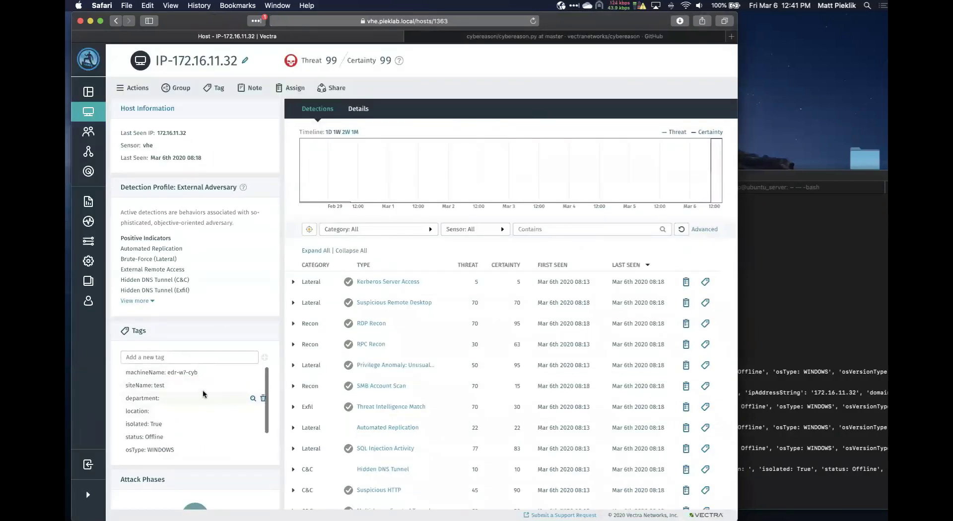
scroll(189, 404, "down", 2)
left_click_drag(133, 398, 172, 398)
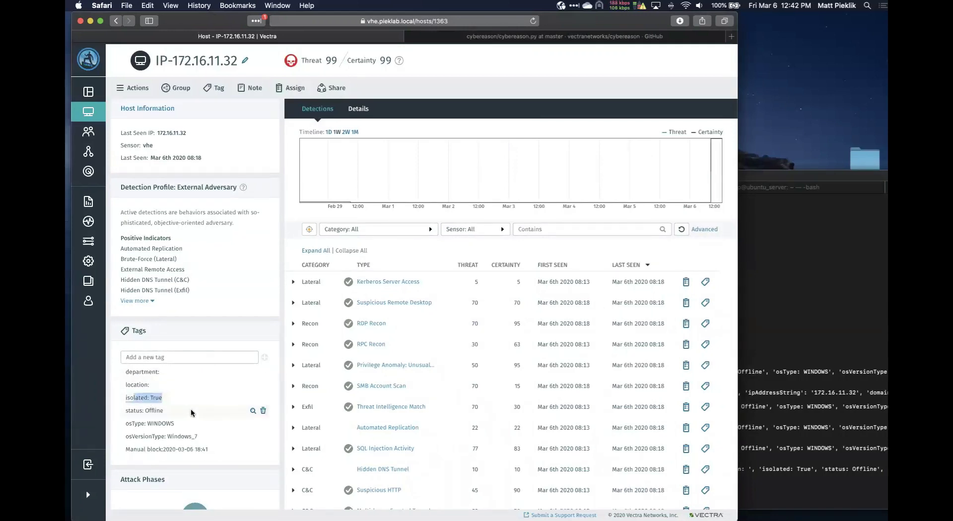
left_click_drag(132, 447, 219, 450)
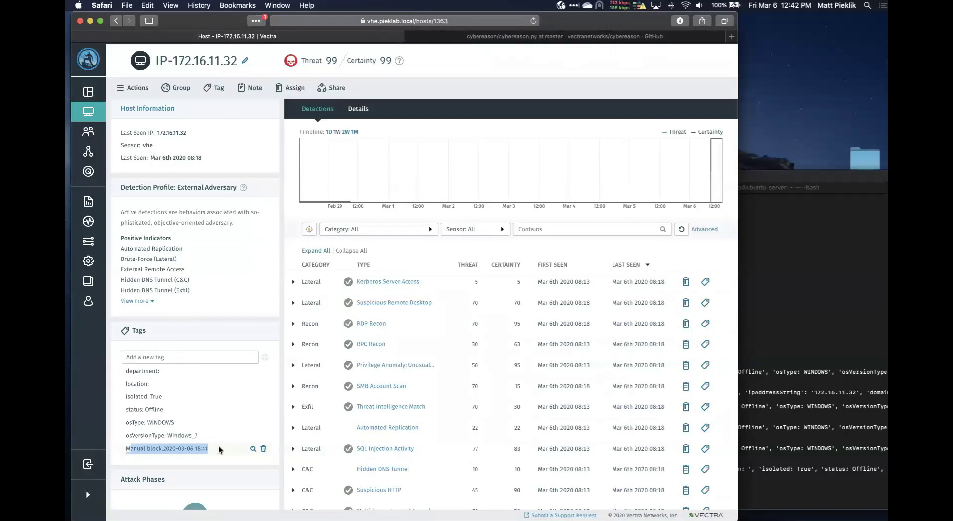
- Add the tag unblock to host IP-172.16.11.32
left_click(195, 357)
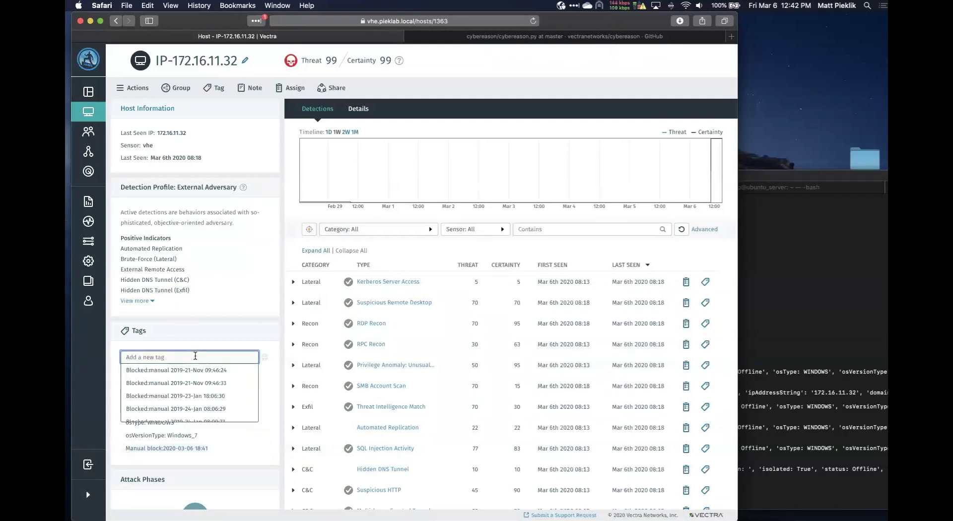
type("unbl")
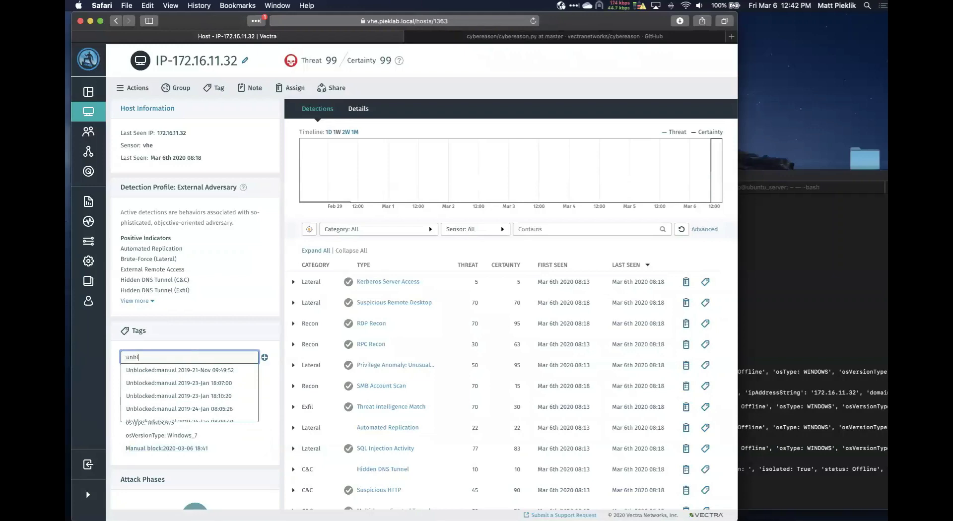
key("BackSpace")
key("BackSpace")
key("BackSpace")
key("BackSpace")
key("BackSpace")
key("BackSpace")
key("BackSpace")
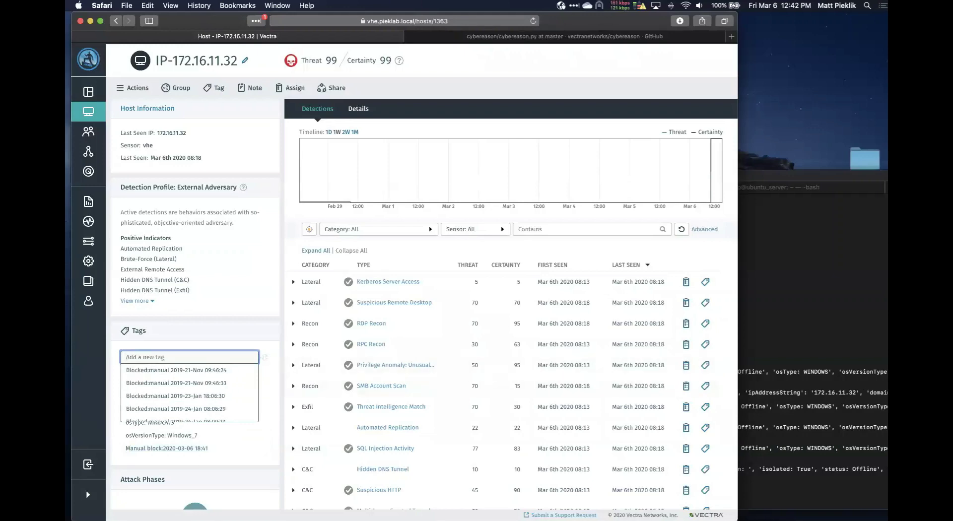
- Switch to the Terminal and rerun cybereason --tag CR --tc 50 50 --blocktag block --unblocktag unblock
left_click(828, 271)
key("Up")
key("Return")
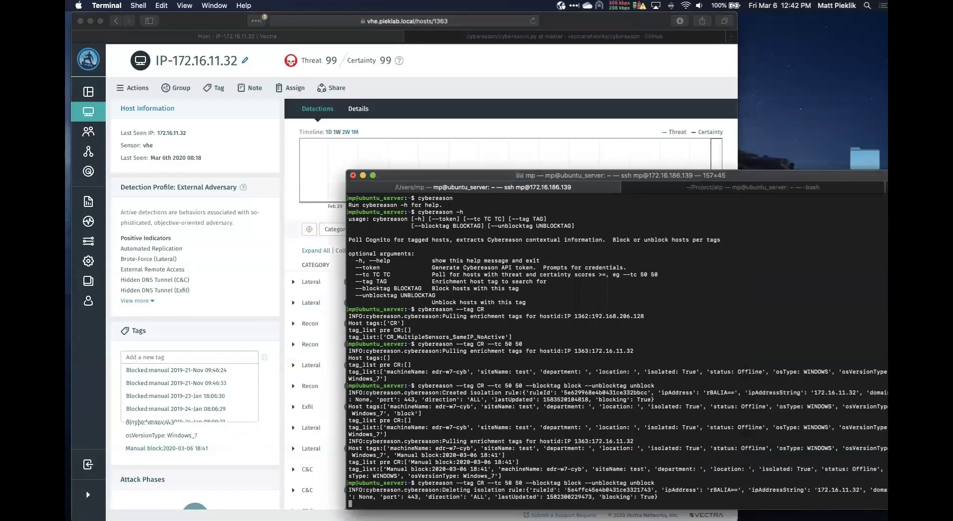
- Switch to Safari, reload the host page and review its tag list for the manual unblock tag
left_click(259, 255)
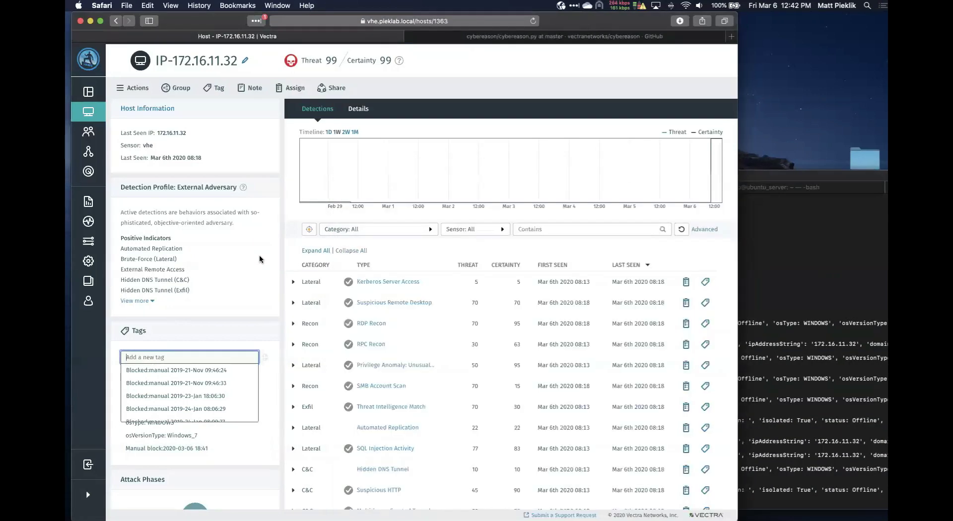
scroll(261, 255, "down", 5)
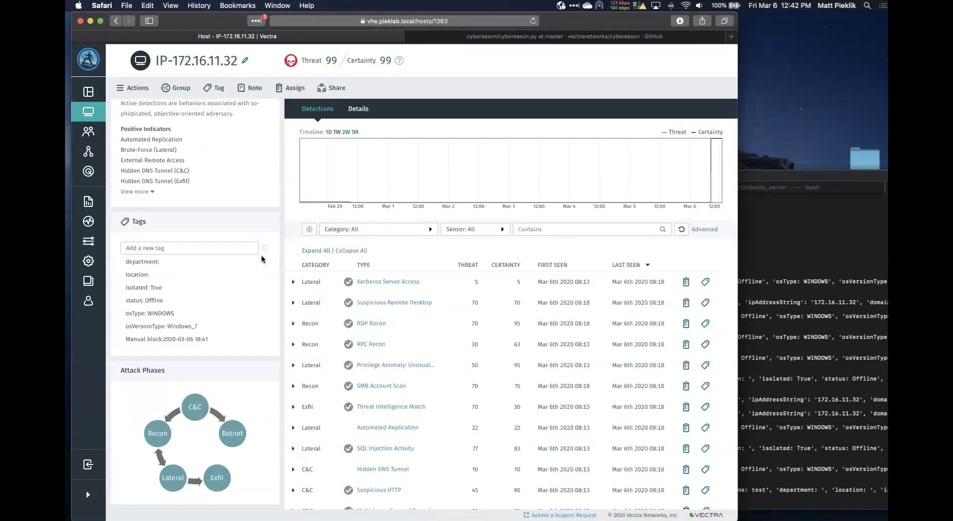
right_click(244, 219)
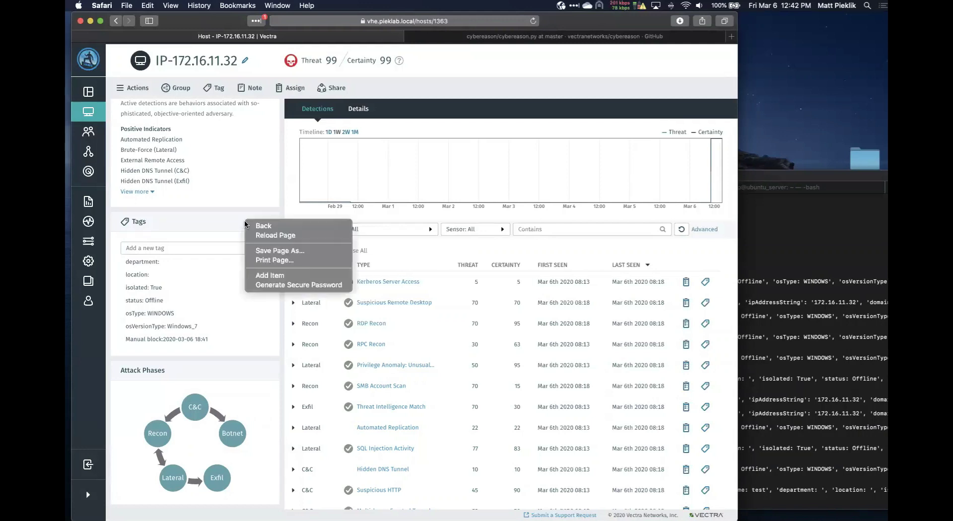
left_click(251, 234)
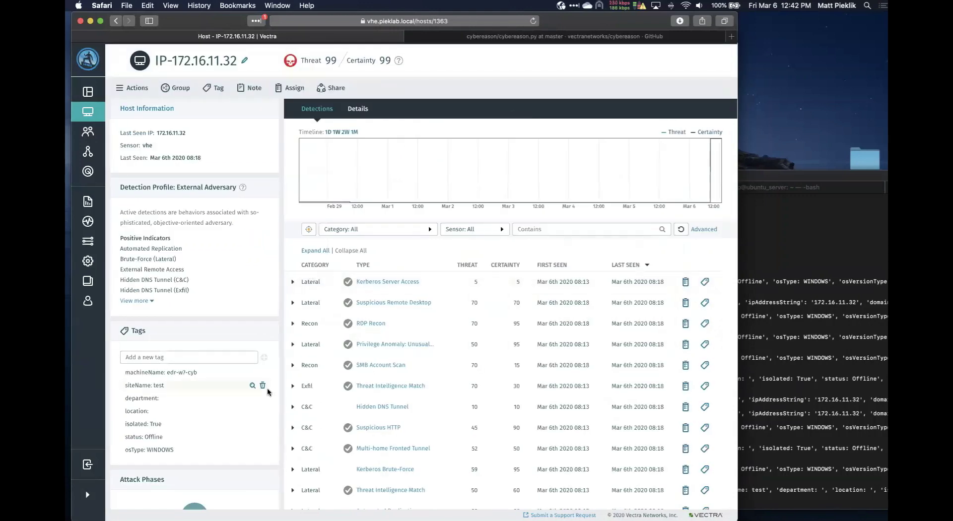
scroll(268, 394, "down", 1)
scroll(268, 394, "down", 5)
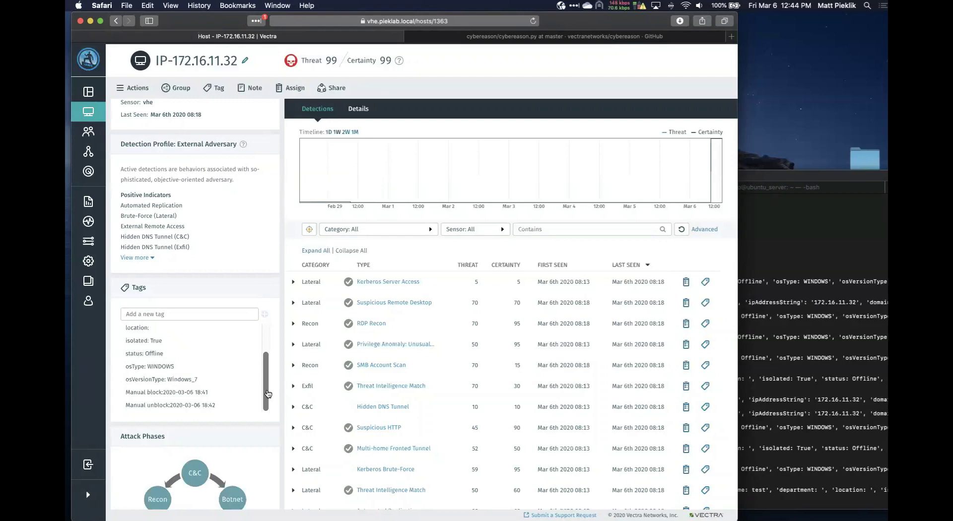
- Switch to the Terminal and add four blank prompt lines beneath the command output
left_click(804, 201)
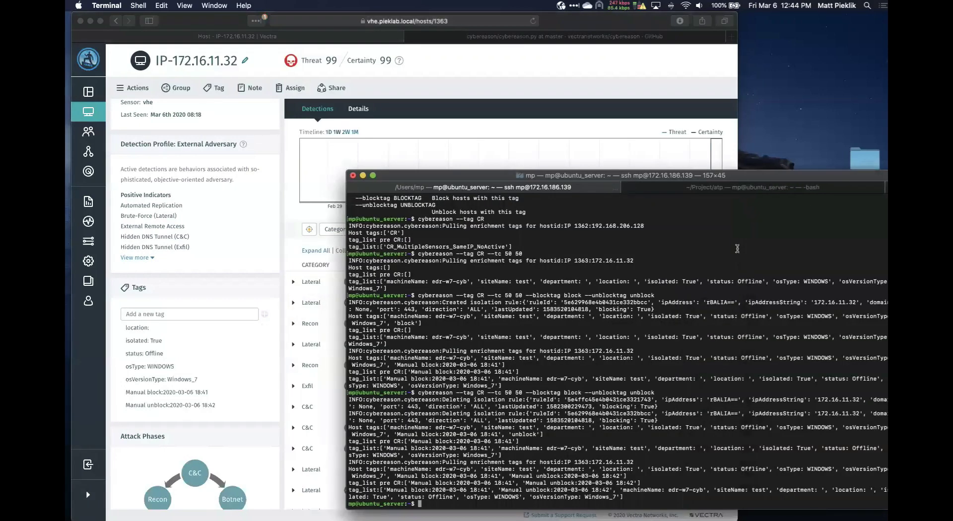
key("Return")
key("Return")
key("Return")
key("Return")
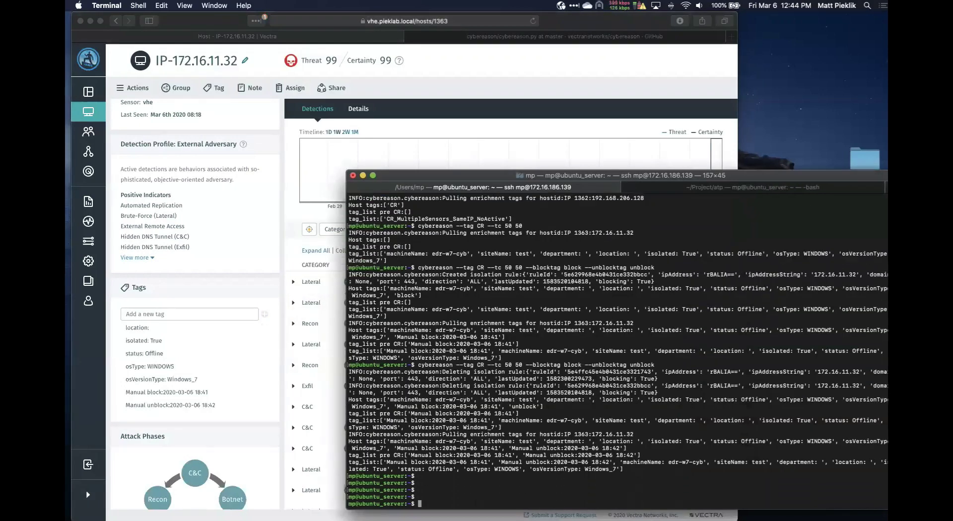
- Change the working directory to .local/lib/python3.6/site-packages/cybereason, listing the available subfolders along the way
type("cd .")
key("Tab")
key("Tab")
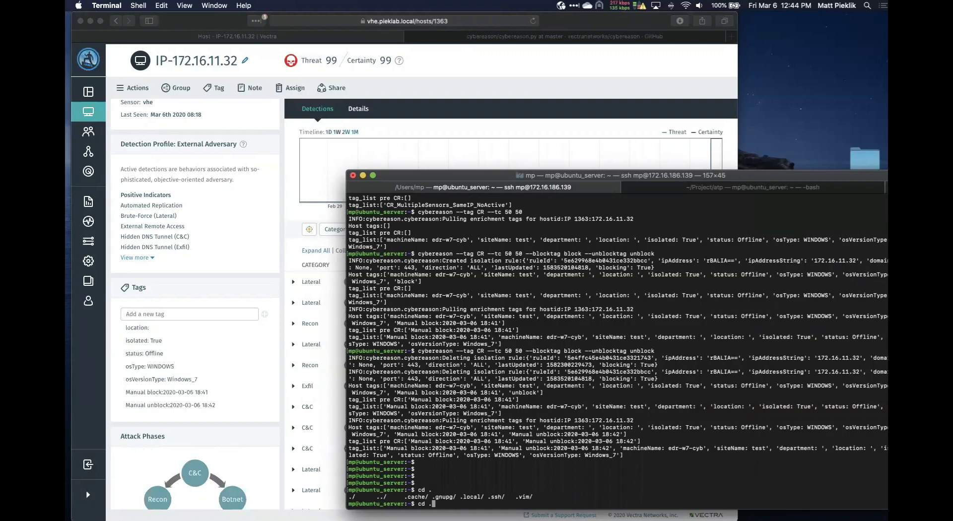
type("lo")
key("Tab")
key("Tab")
key("Tab")
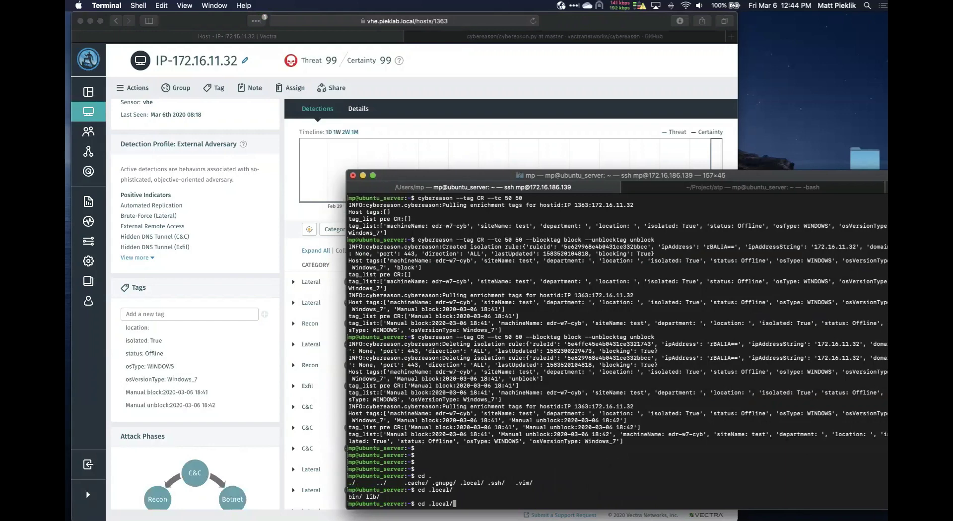
type("l")
key("Tab")
type("p")
key("Tab")
type("s")
key("Tab")
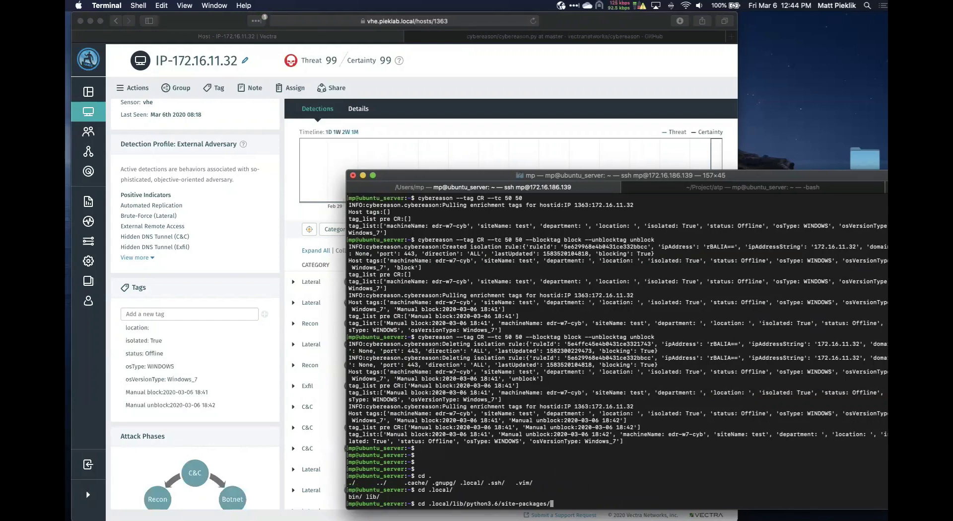
key("Tab")
key("Tab")
type("cyb")
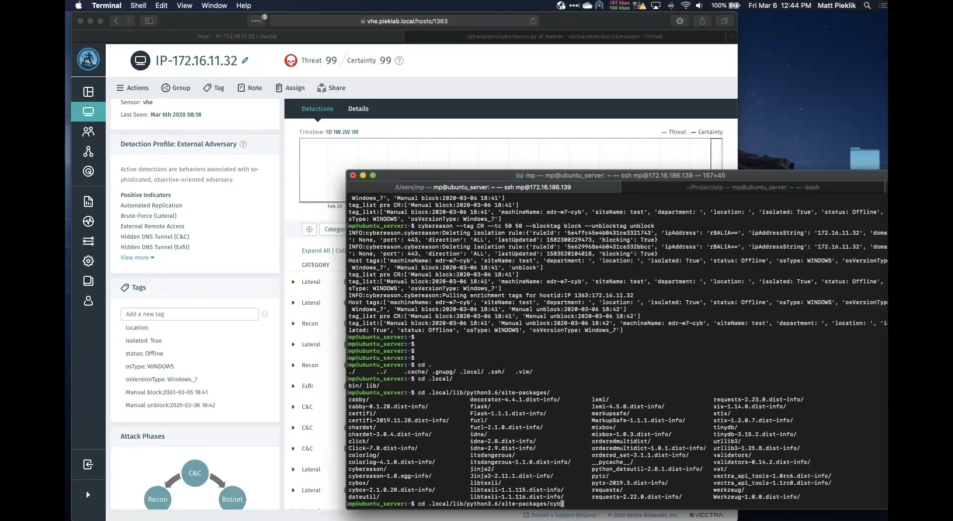
key("Tab")
key("Return")
- List the files in the cybereason directory and display config.py with more
type("ls")
key("Return")
type("more con")
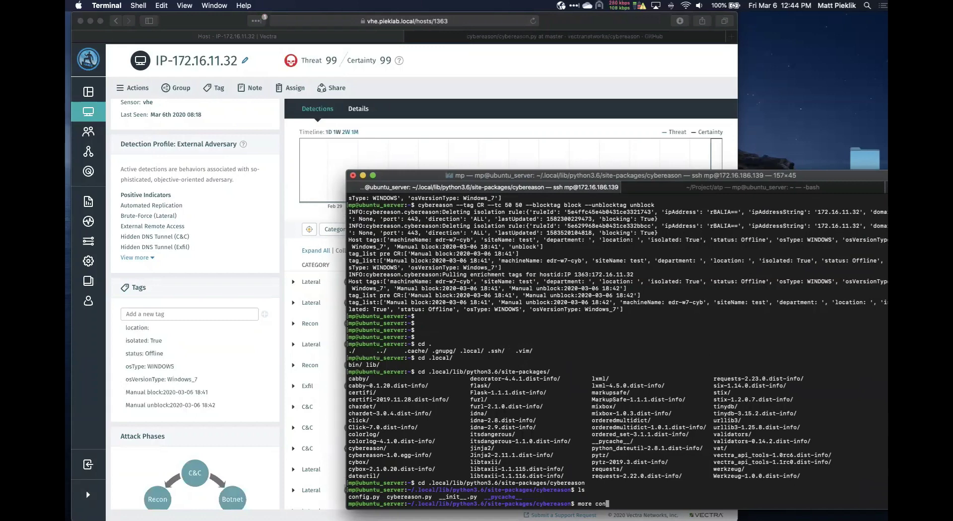
key("Tab")
key("Return")
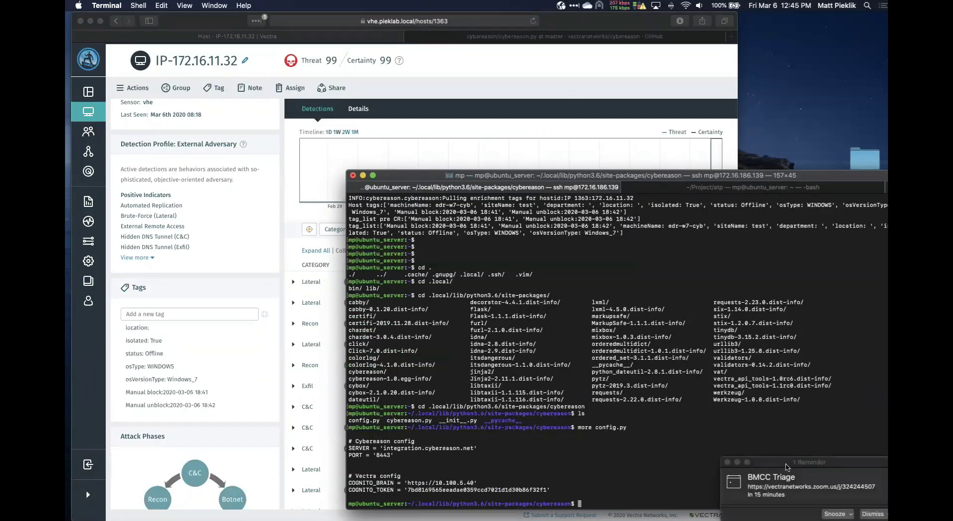
left_click(787, 467)
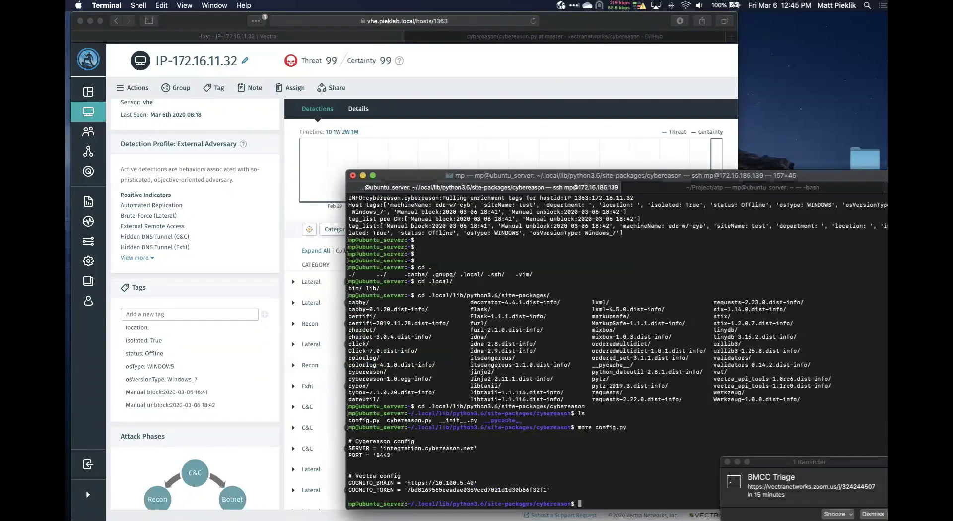
- Switch to Safari, go back to the vectranetworks/cybereason repository's main page on GitHub and read its README through the Help Output section
left_click(464, 36)
scroll(295, 199, "up", 15)
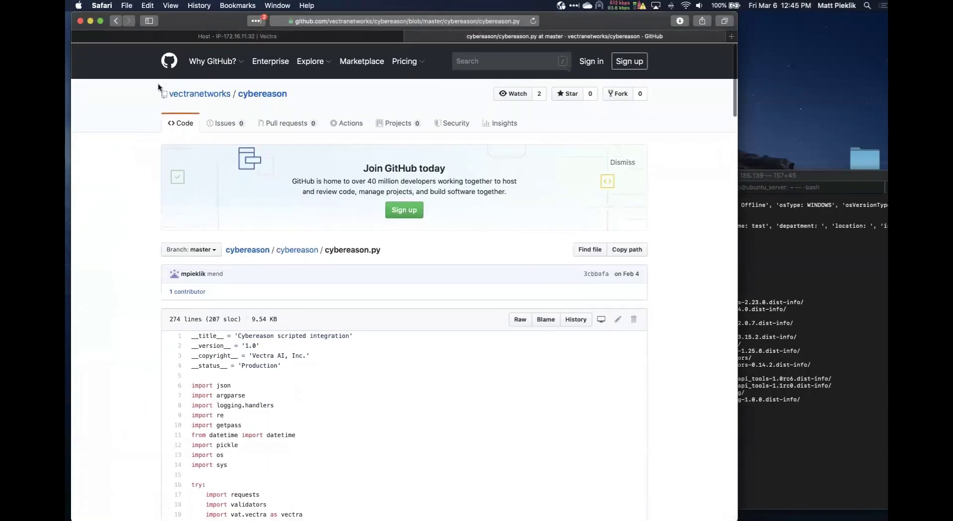
left_click(116, 21)
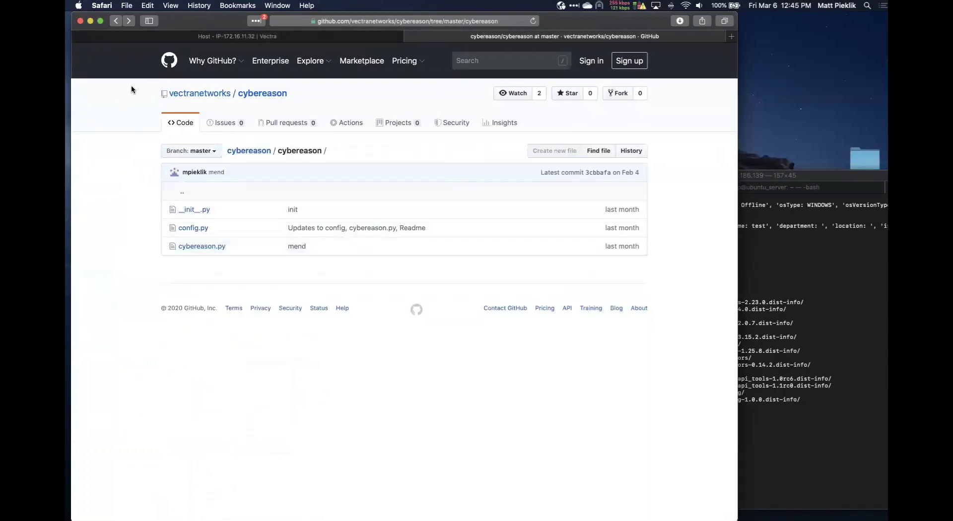
left_click(115, 20)
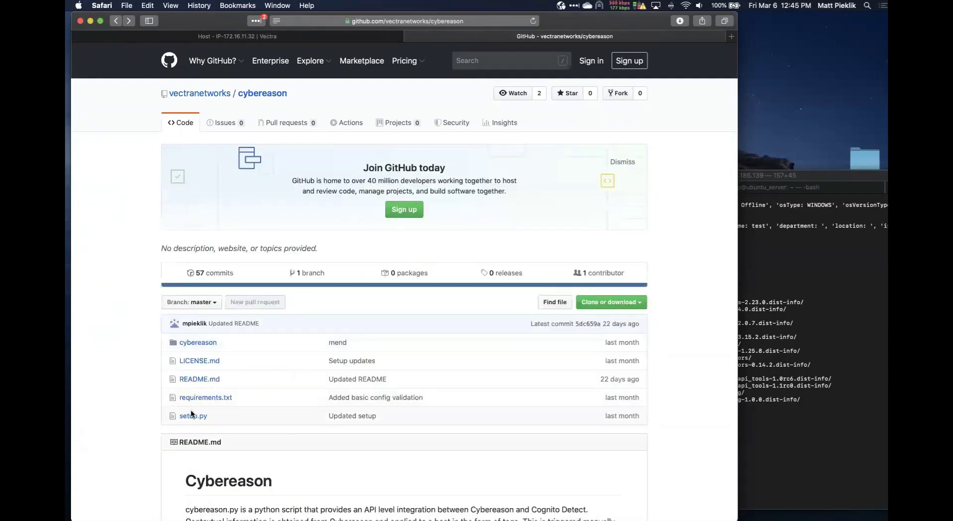
scroll(168, 403, "down", 10)
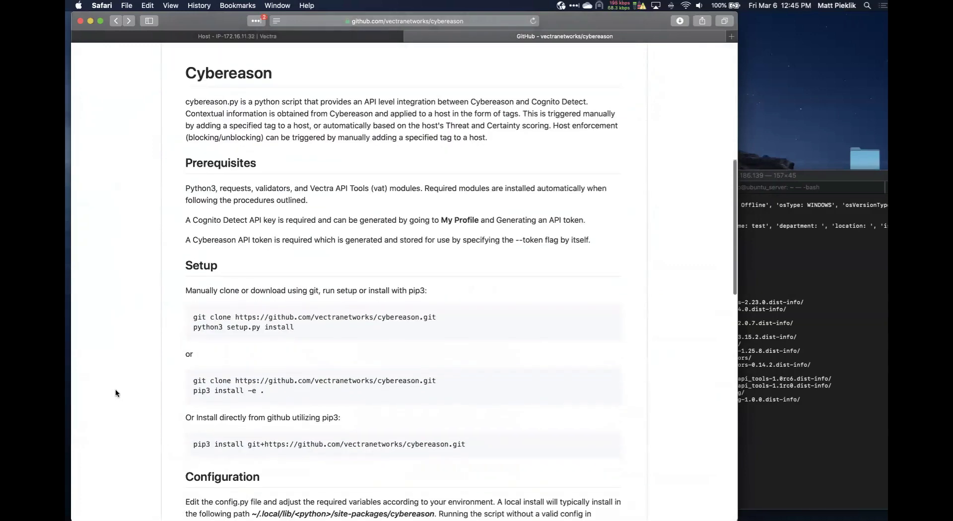
scroll(115, 393, "down", 6)
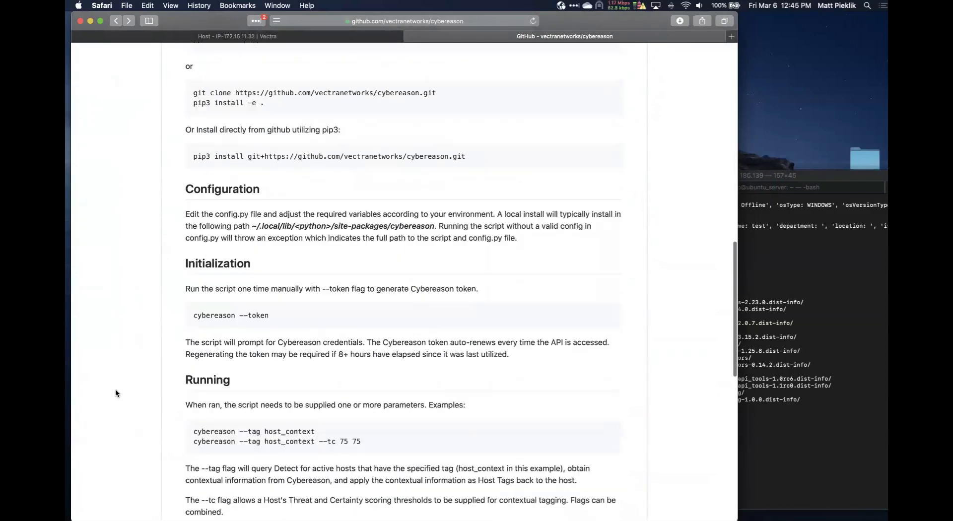
scroll(115, 393, "down", 6)
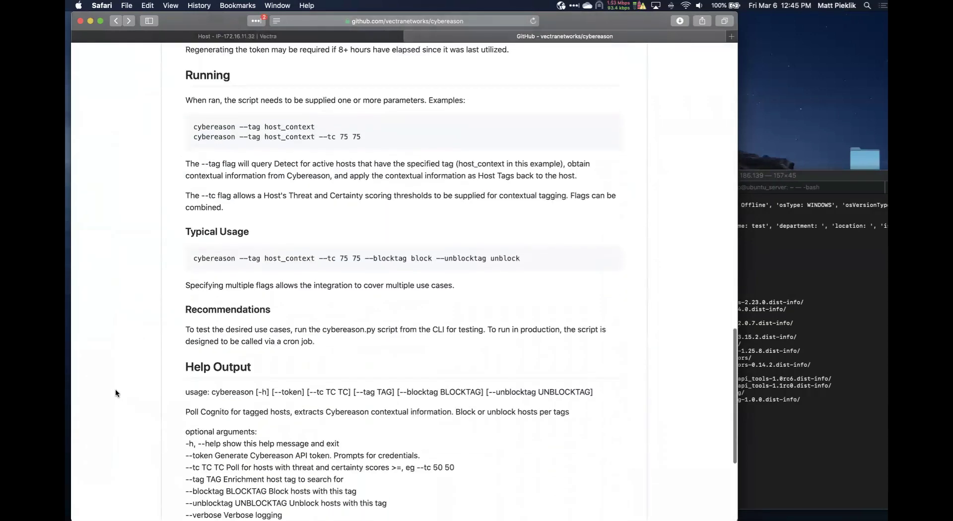
scroll(115, 394, "down", 1)
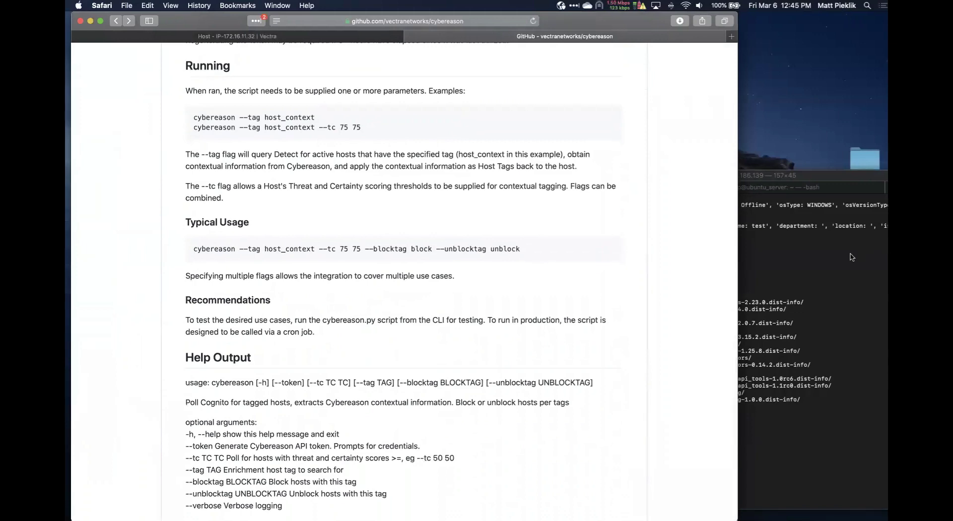
- Check the config.py output in the Terminal and return to the repository's file list in Safari
left_click(785, 293)
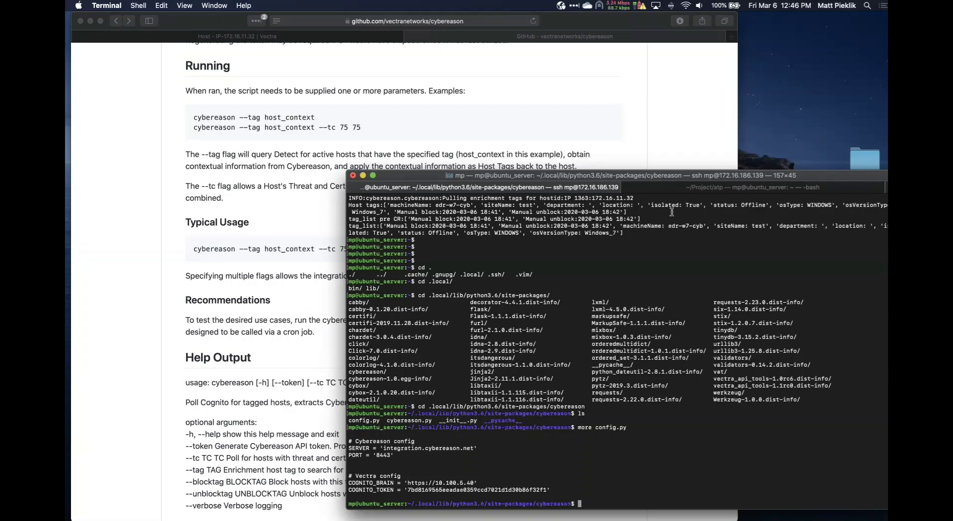
left_click(296, 284)
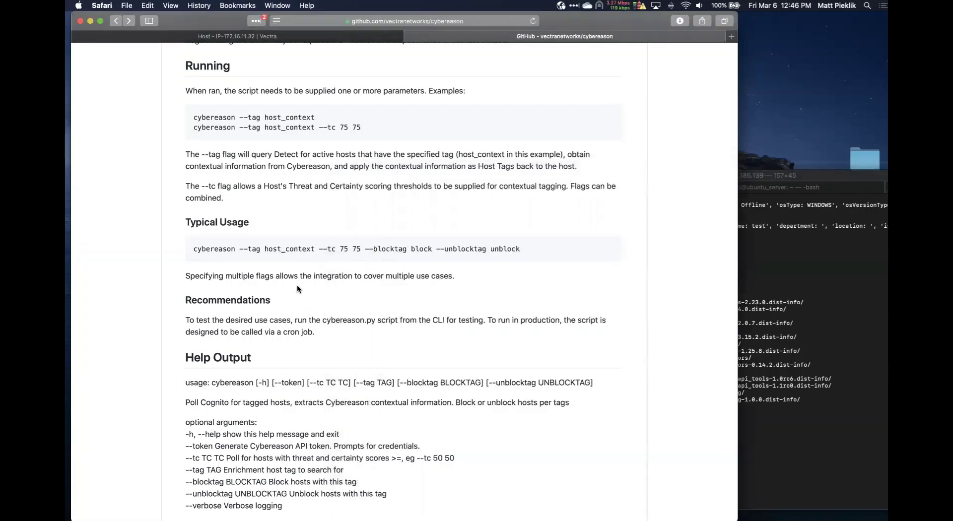
scroll(297, 285, "up", 10)
scroll(296, 287, "up", 9)
scroll(296, 288, "up", 14)
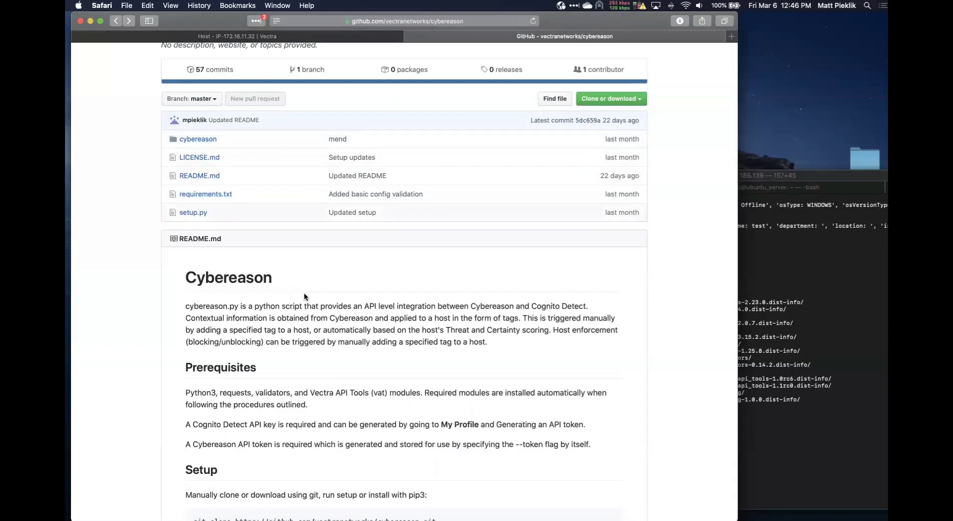
scroll(303, 298, "up", 5)
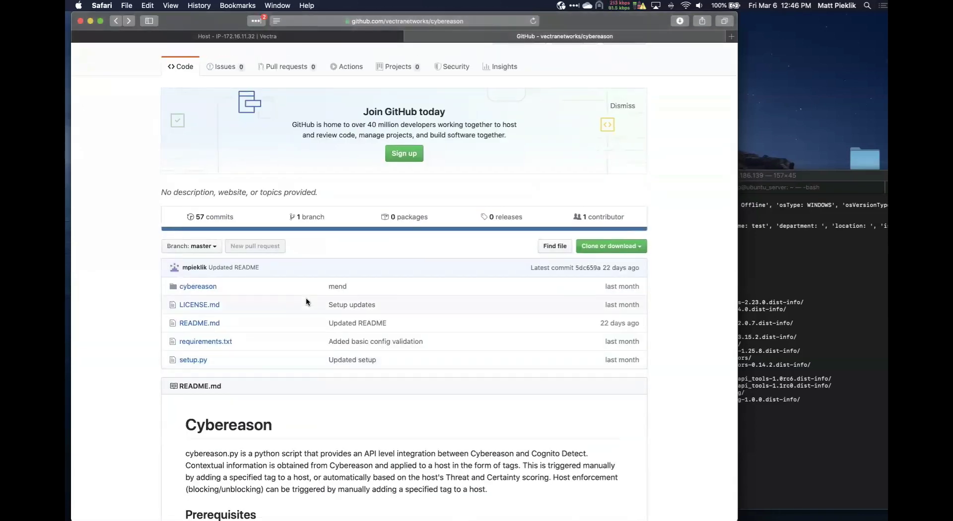
left_click(392, 21)
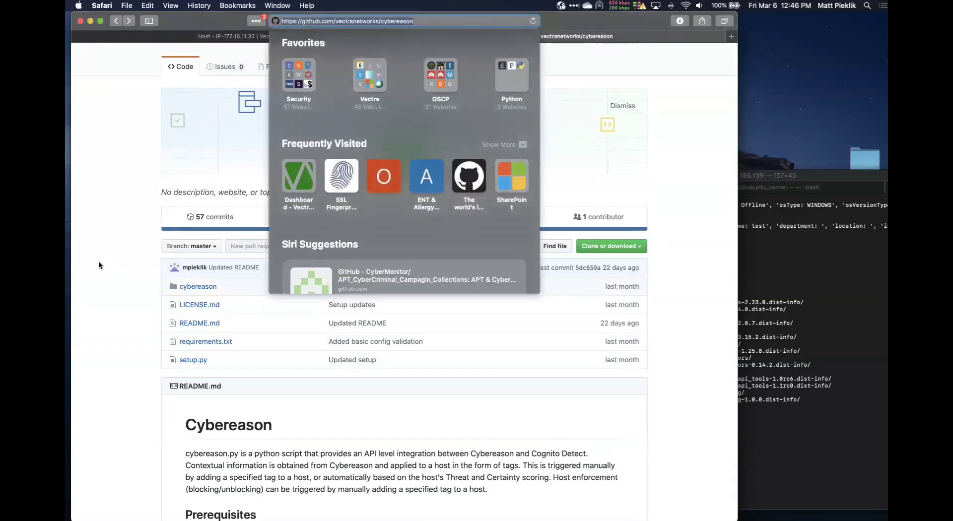
left_click(416, 21)
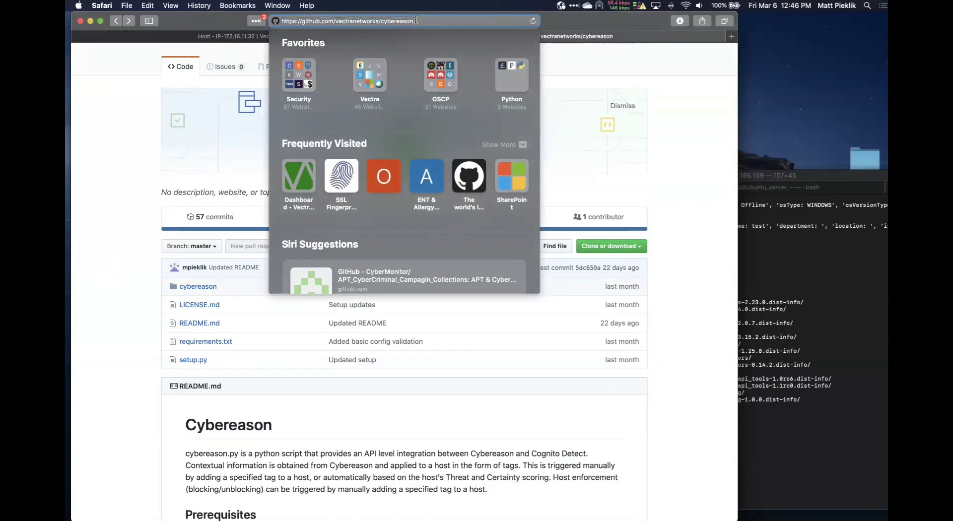
left_click(88, 281)
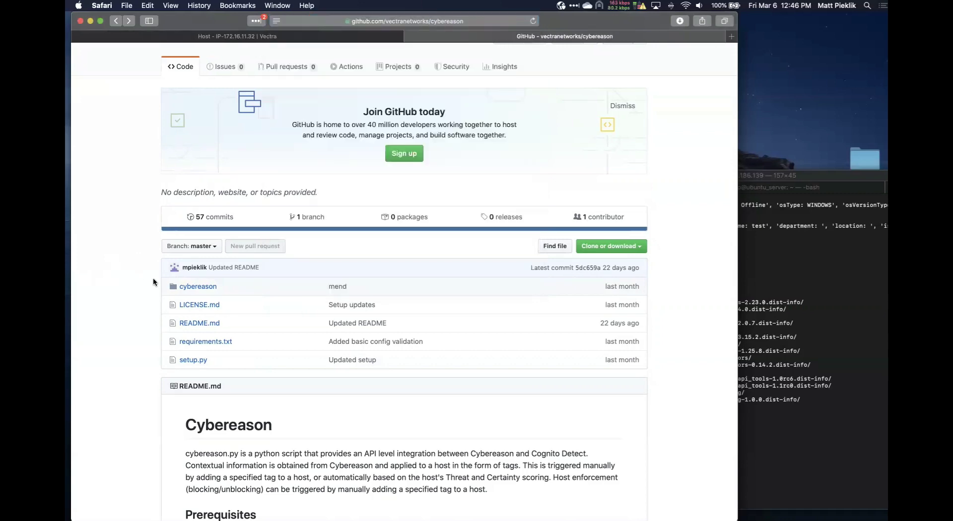
scroll(153, 278, "down", 10)
scroll(152, 284, "down", 5)
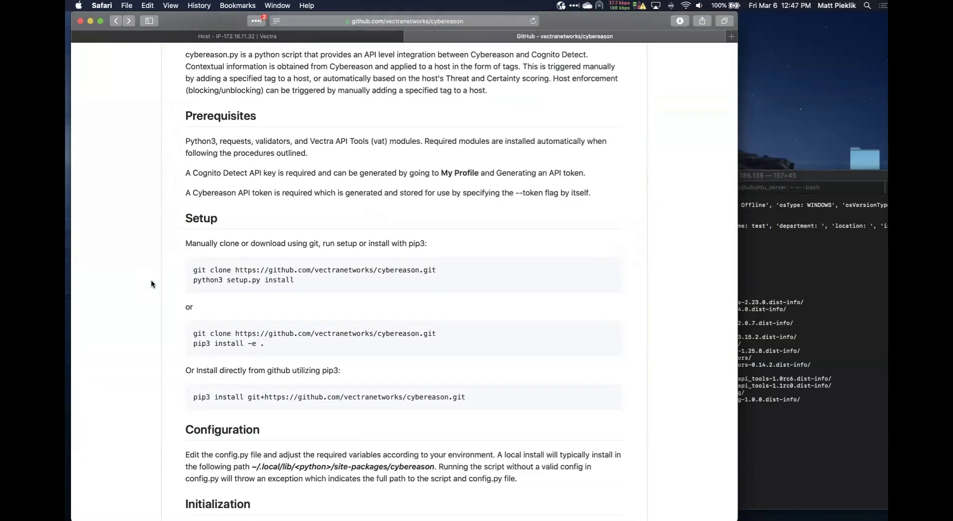
scroll(151, 284, "down", 3)
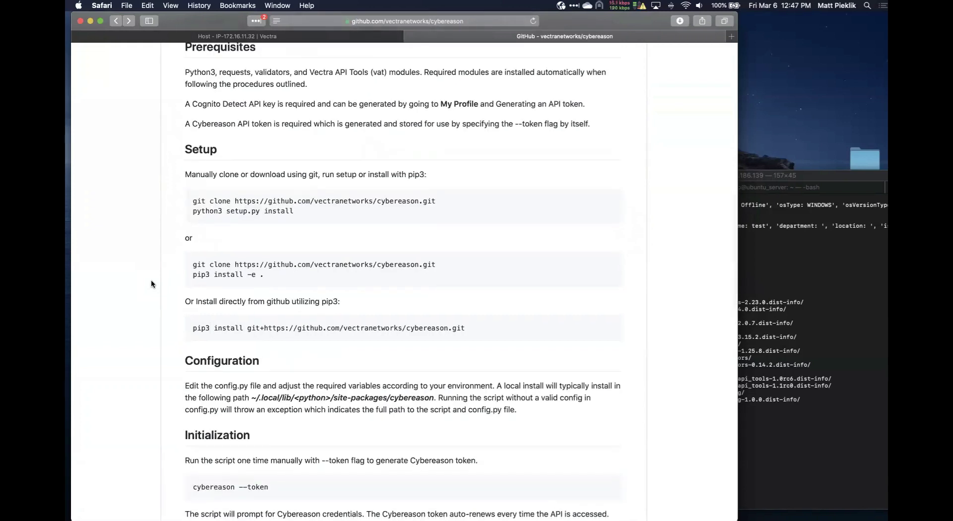
scroll(152, 283, "down", 3)
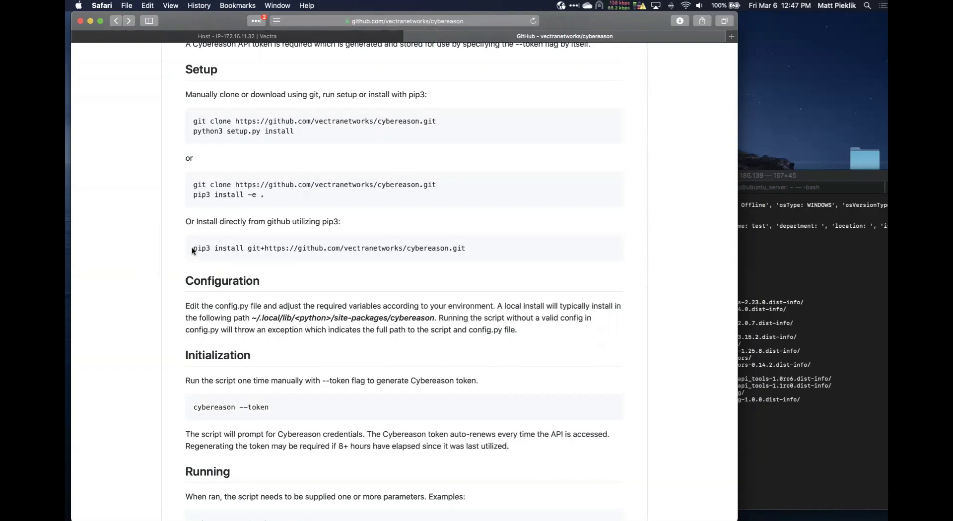
triple_click(453, 246)
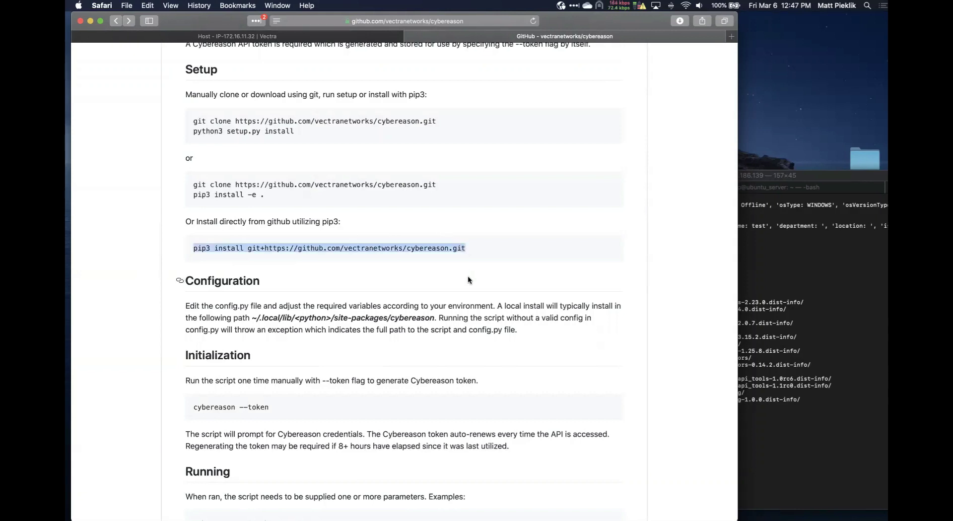